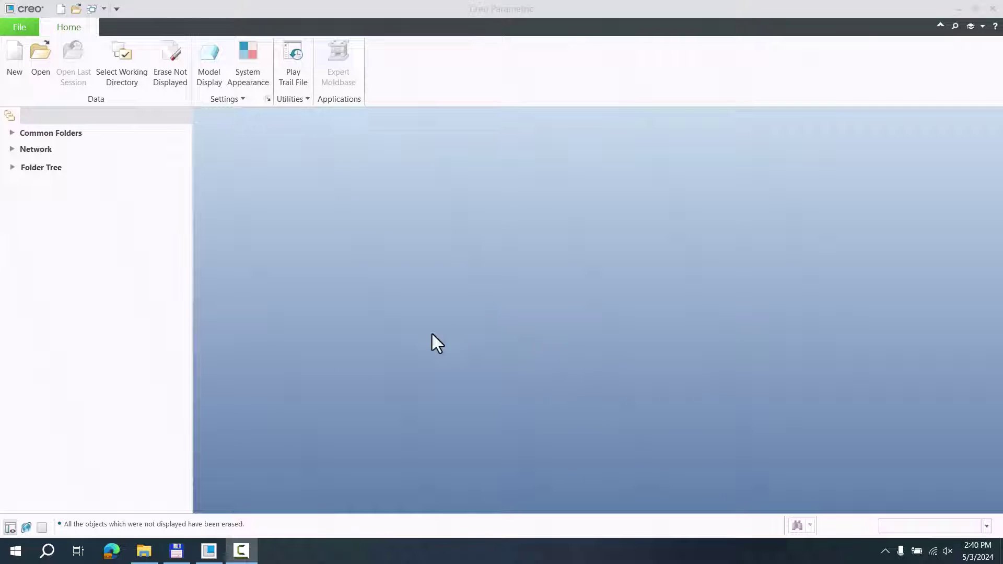
Import FANUC-430 Robot.STEP from the tutorials folder into Creo Parametric as an assembly named FANUC-430_Robot, with the Automatic import type.
click(143, 550)
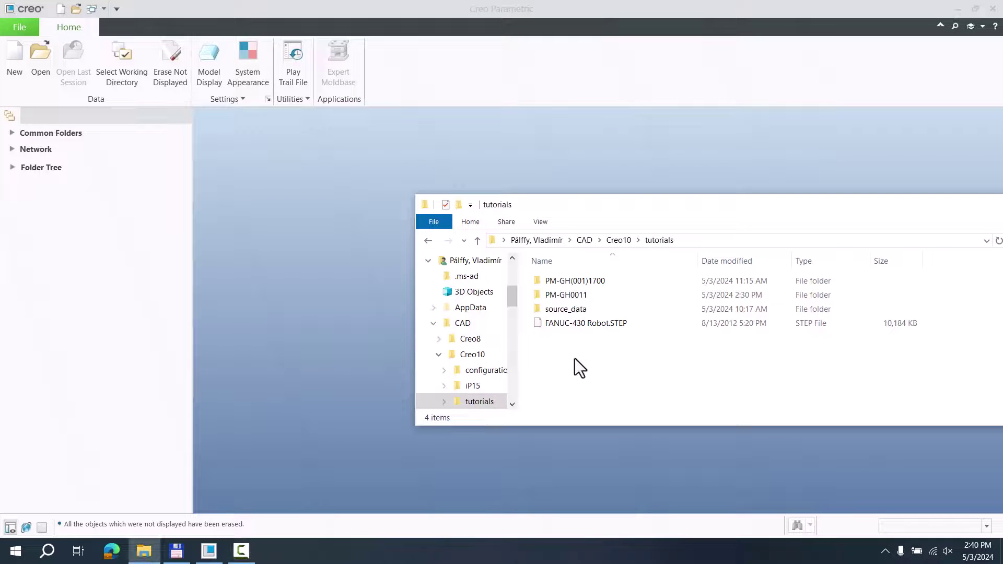
click(566, 323)
drag(343, 336, 344, 336)
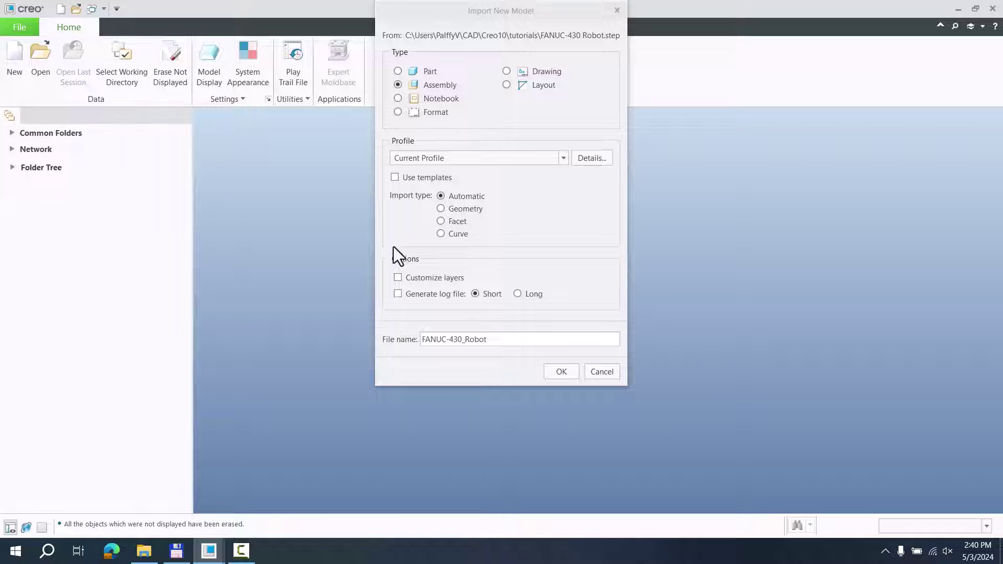
click(560, 371)
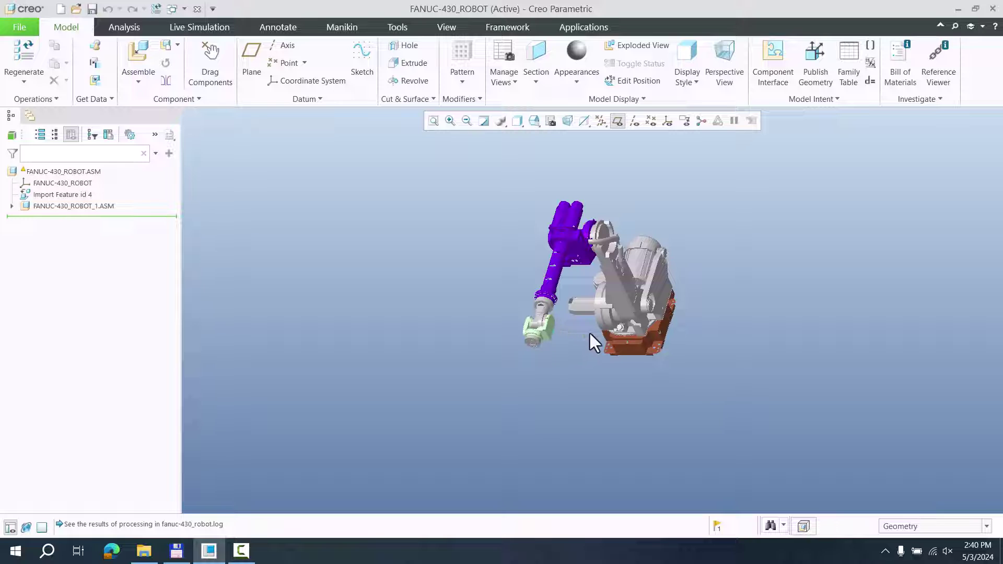
Open the subassembly FANUC-430_ROBOT_1.ASM in its own window and orient the robot upright.
click(77, 206)
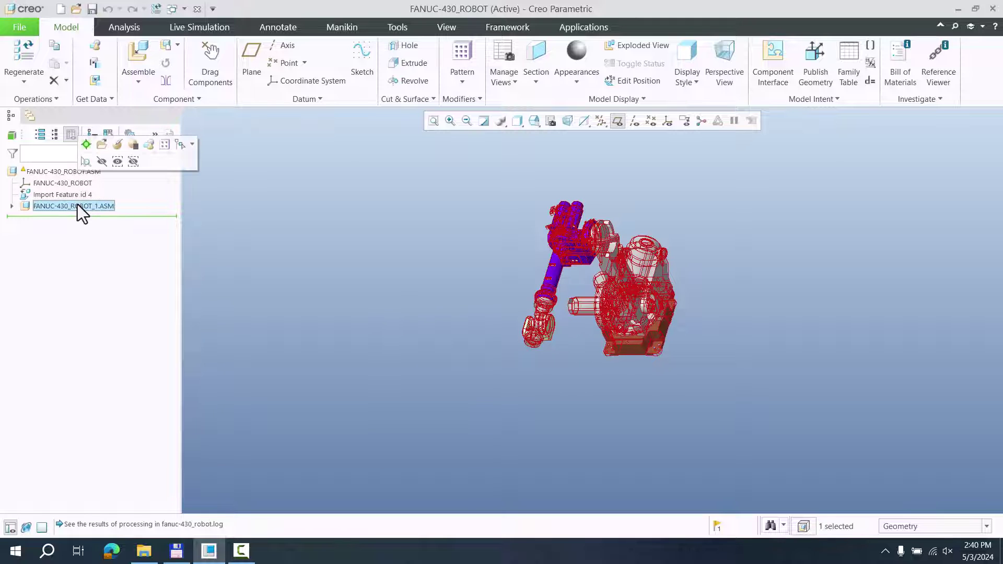
click(101, 152)
middle_drag(608, 303, 546, 288)
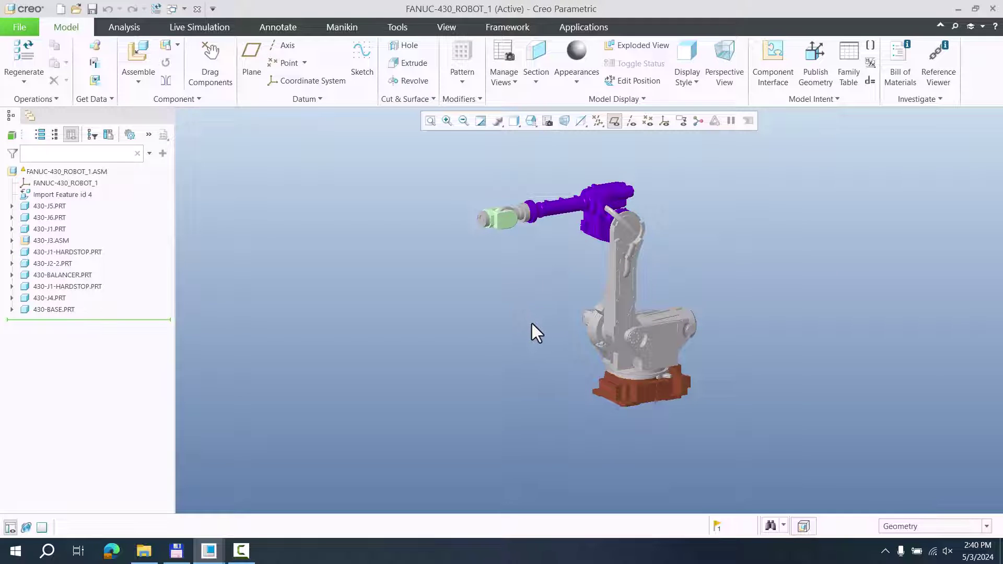
shift+middle_drag(521, 345, 475, 386)
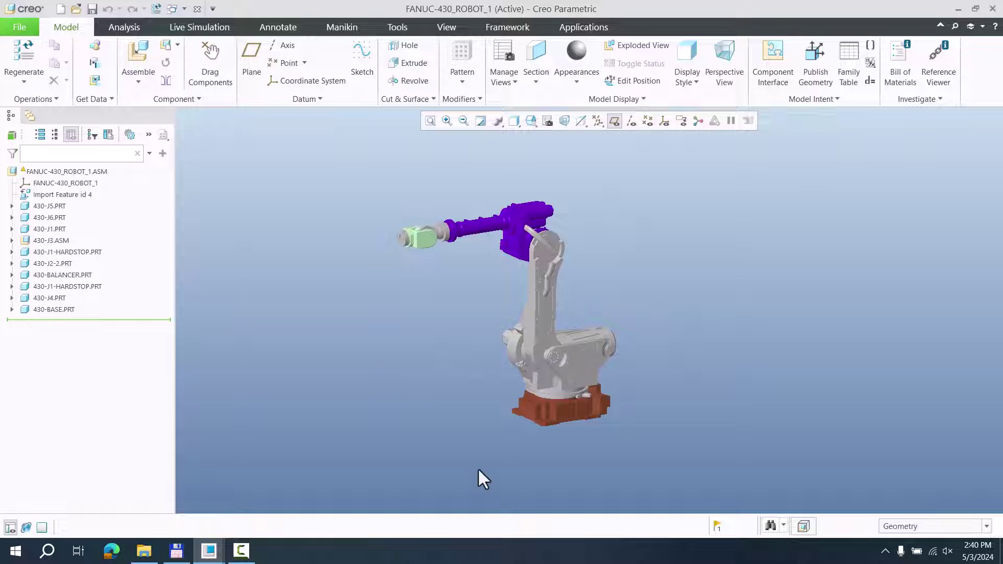
Reorder 430-BASE.PRT ahead of 430-J5.PRT so it is the first component of the assembly.
click(557, 407)
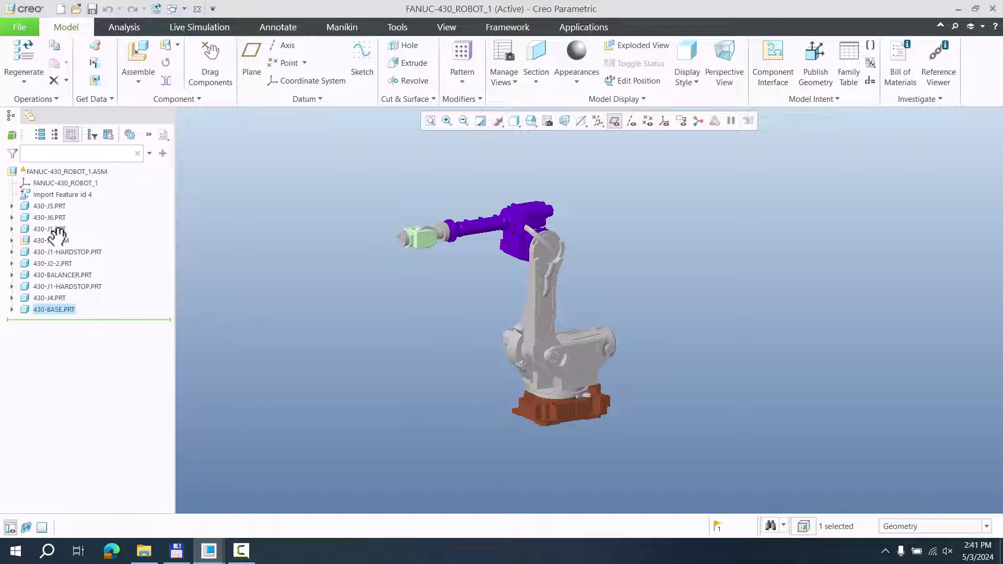
click(25, 326)
drag(45, 312, 36, 198)
click(50, 204)
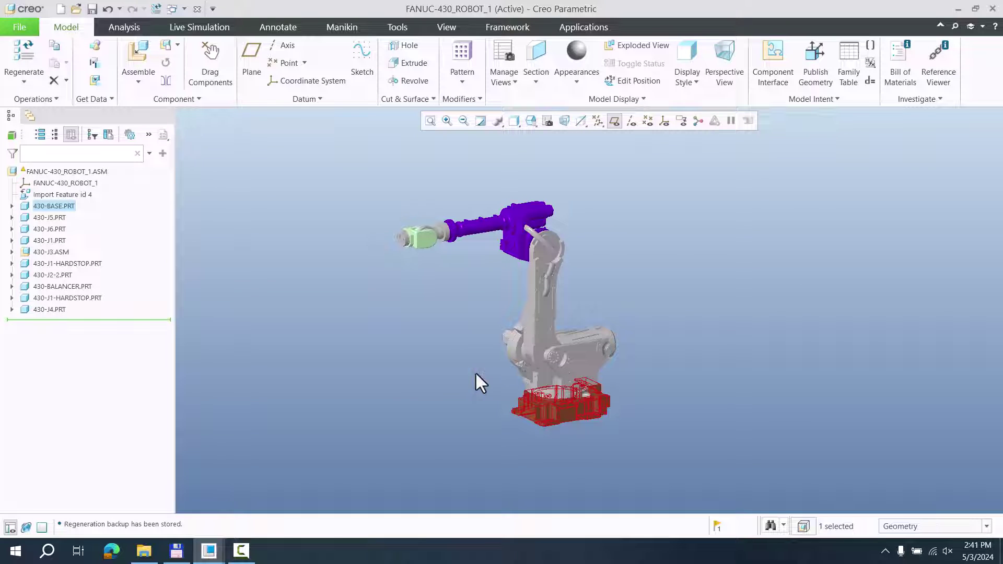
click(409, 370)
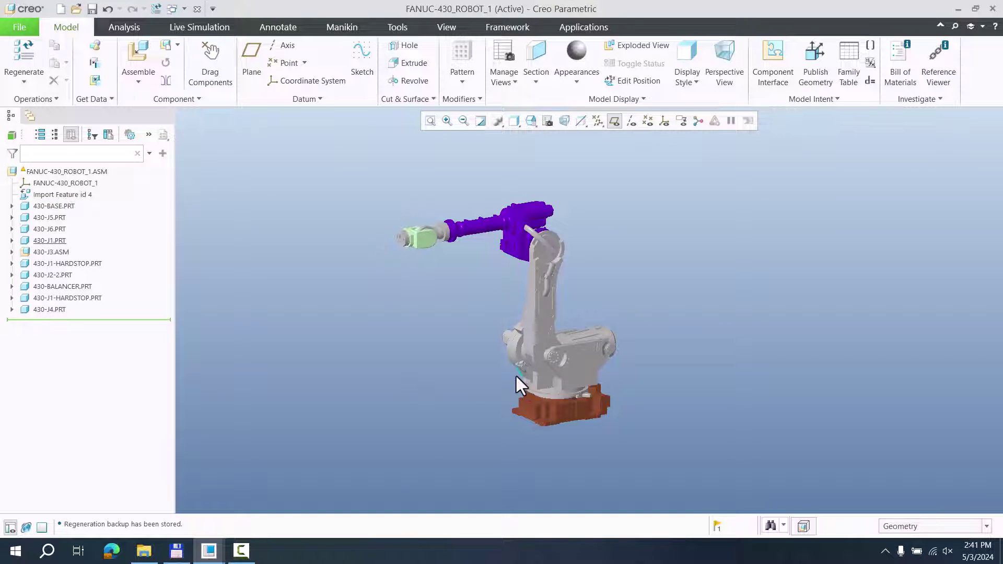
Move all components from 430-J5.PRT through 430-J4.PRT into a new empty standard subassembly named 430-001, leaving out the base.
click(49, 220)
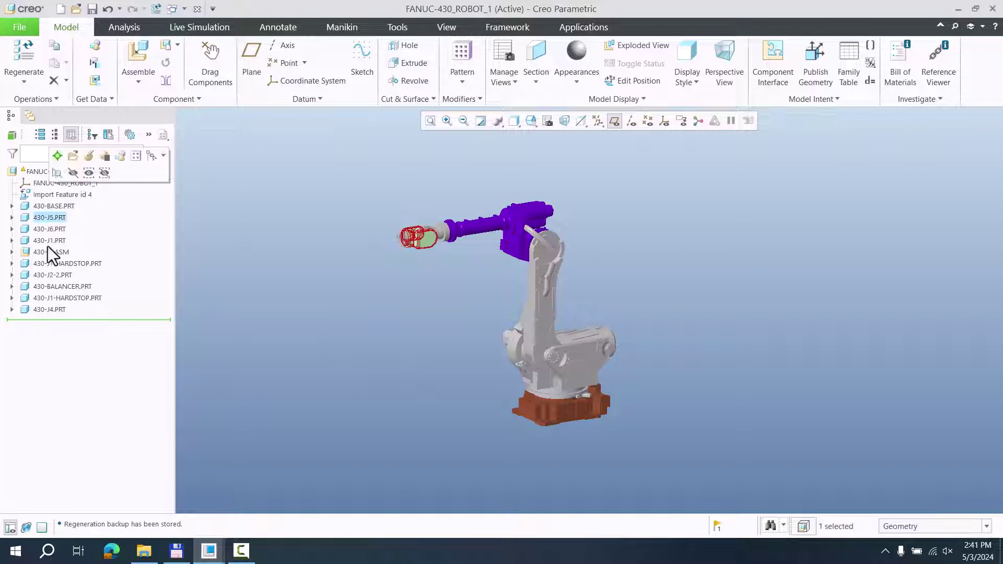
shift+click(46, 310)
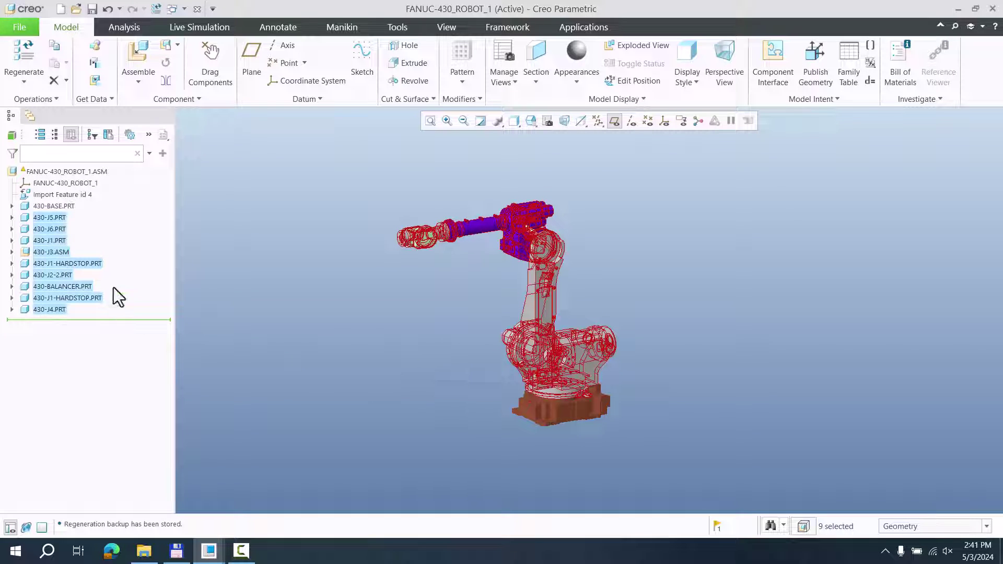
right_click(48, 219)
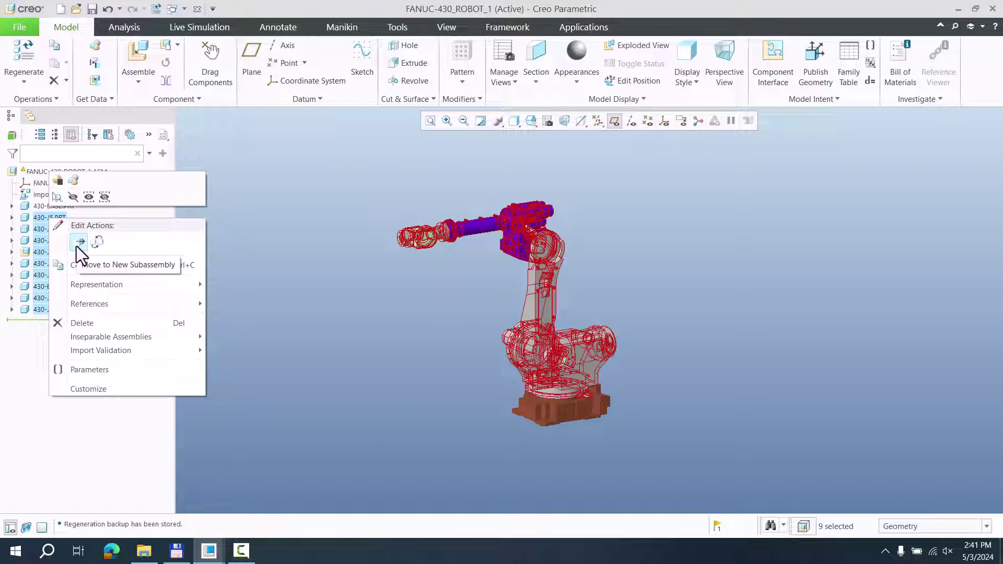
click(78, 243)
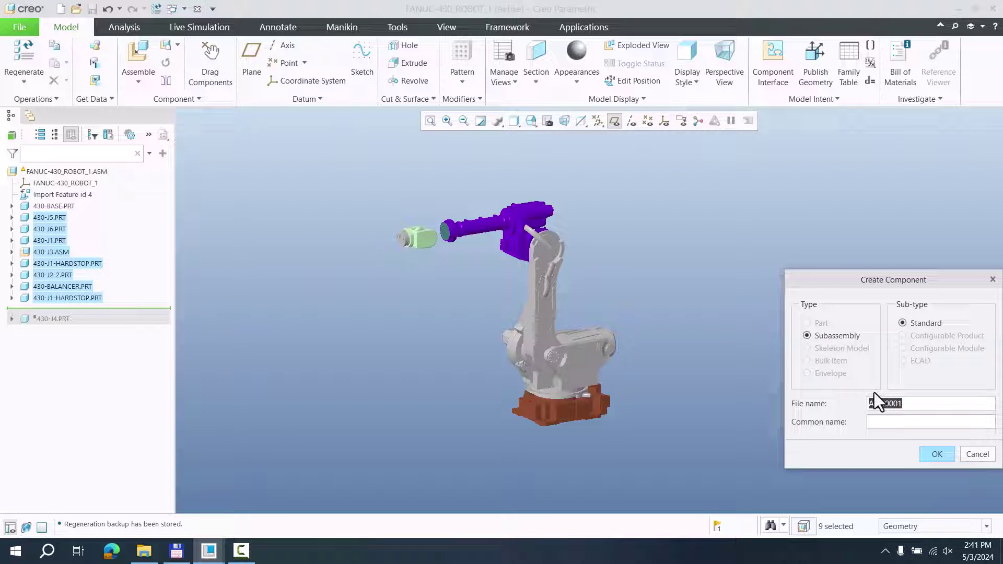
text(430-)
click(936, 453)
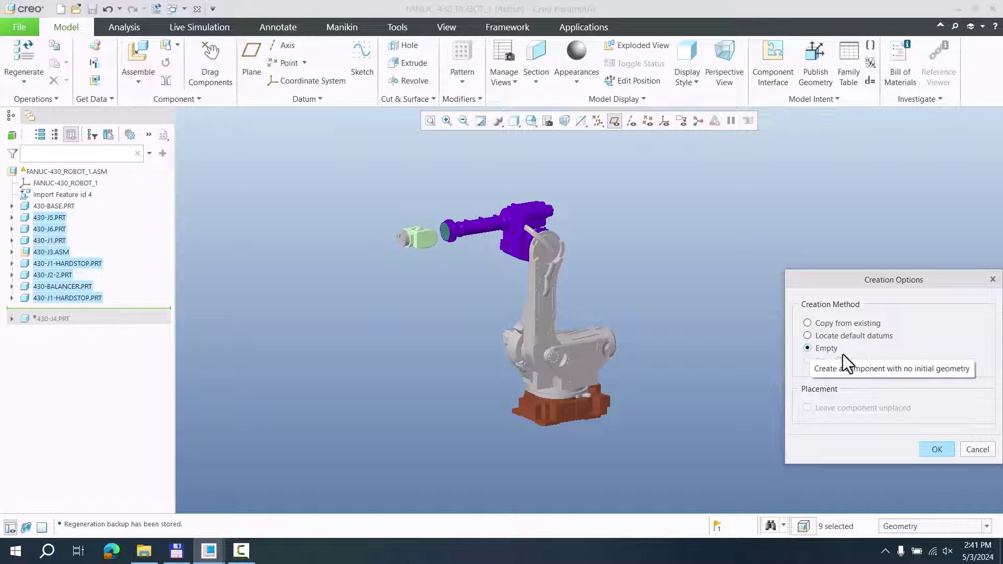
click(936, 452)
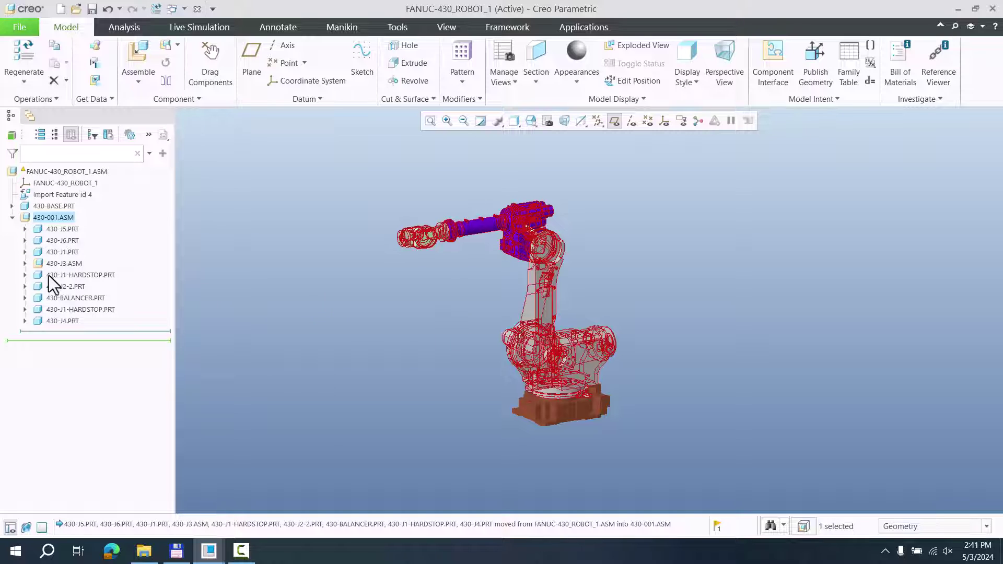
click(306, 289)
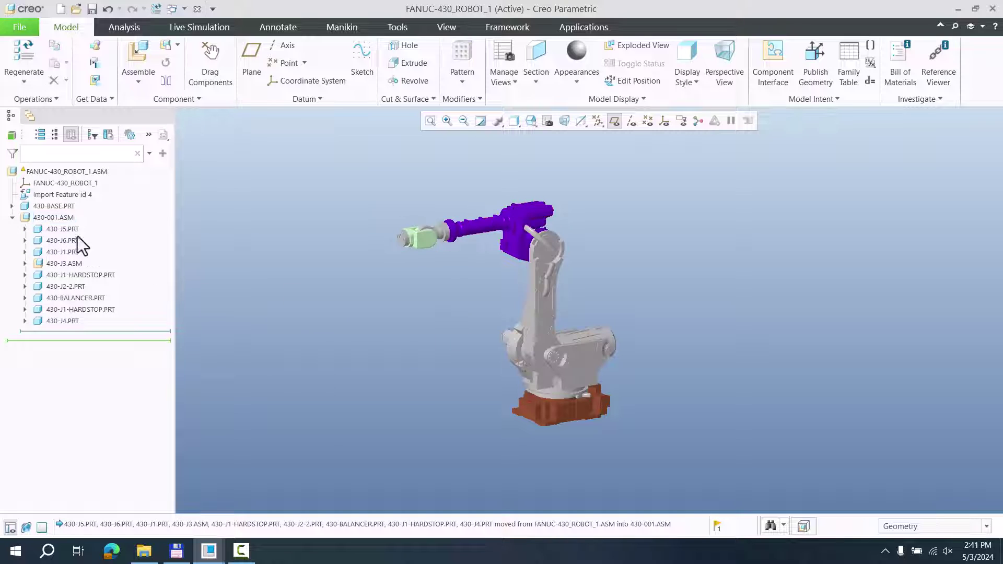
click(12, 217)
click(55, 222)
click(346, 337)
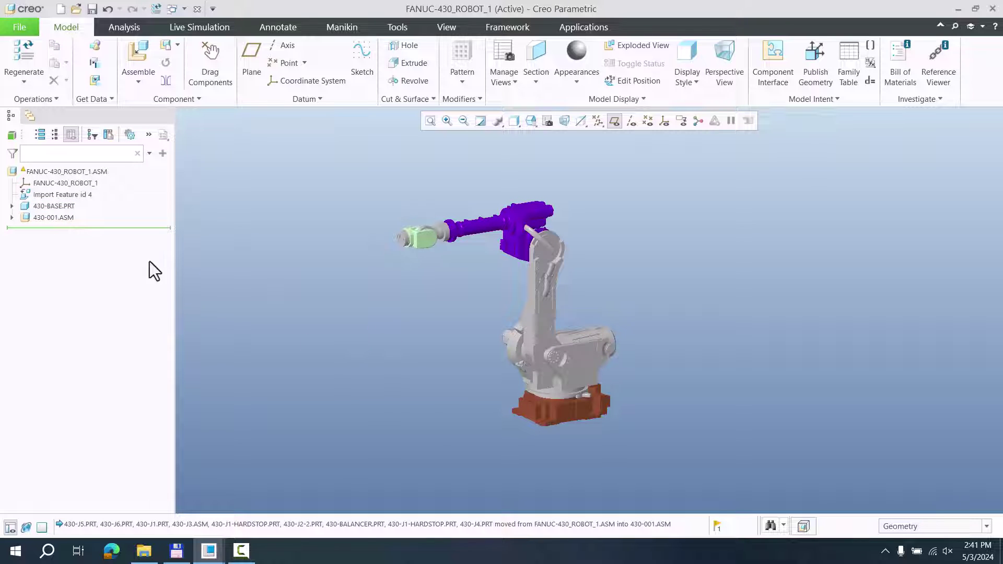
Redefine the placement of 430-BASE.PRT with a Default constraint.
click(57, 209)
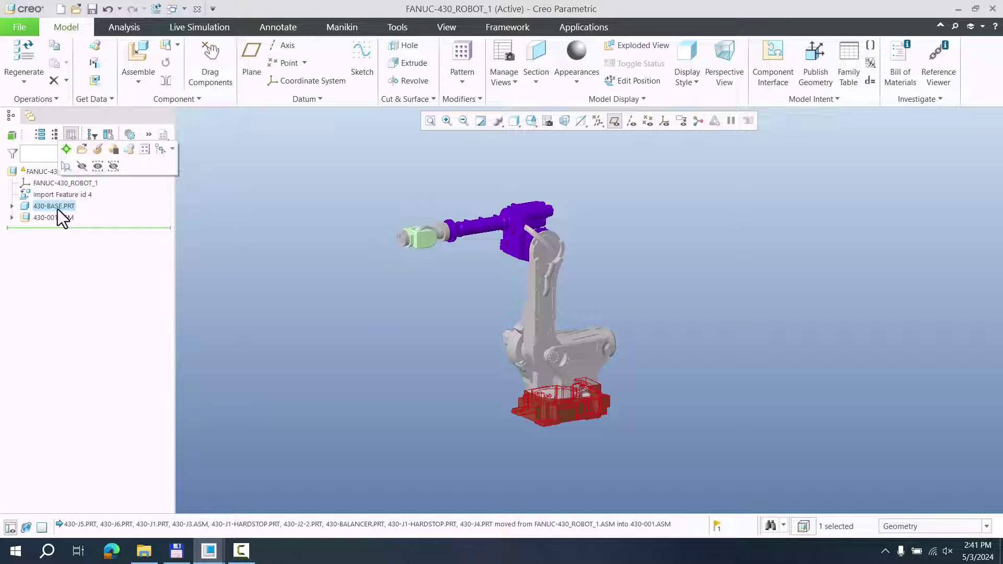
click(96, 160)
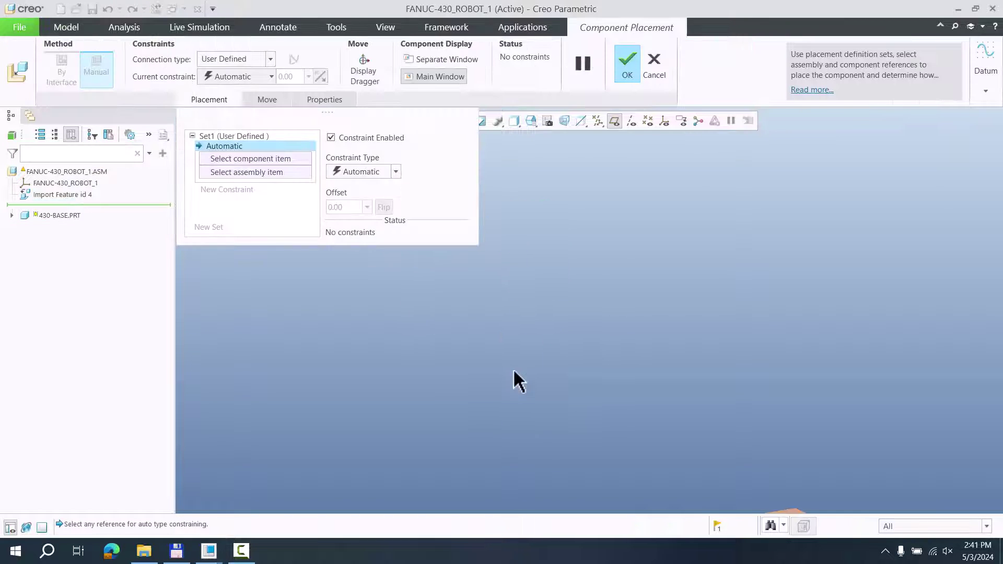
scroll(502, 334, up, 3)
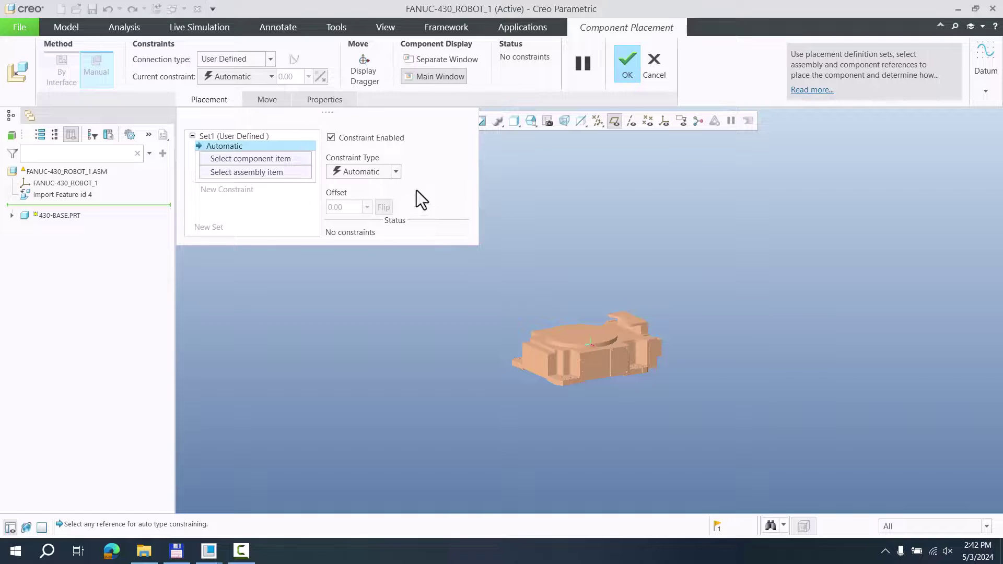
click(354, 174)
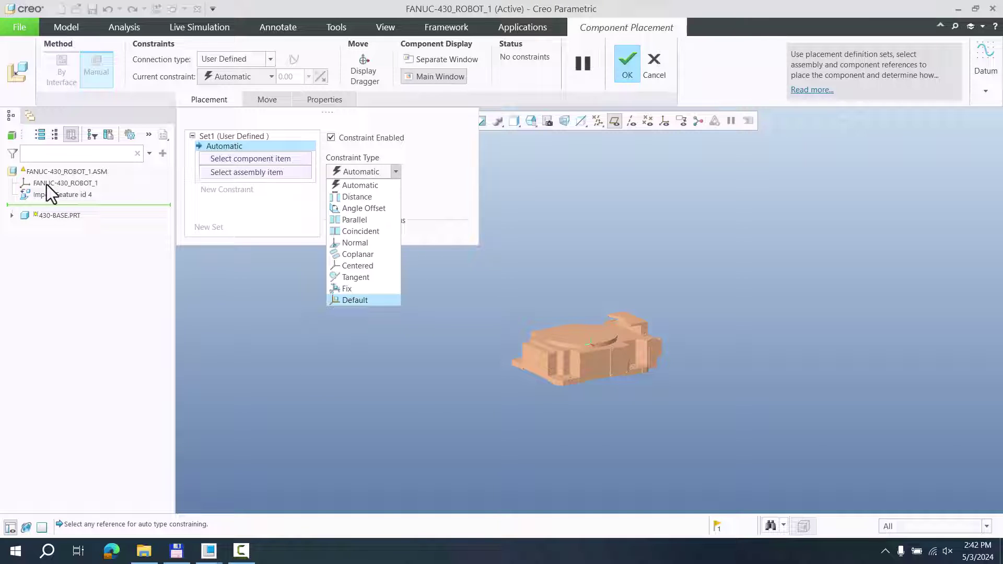
click(355, 301)
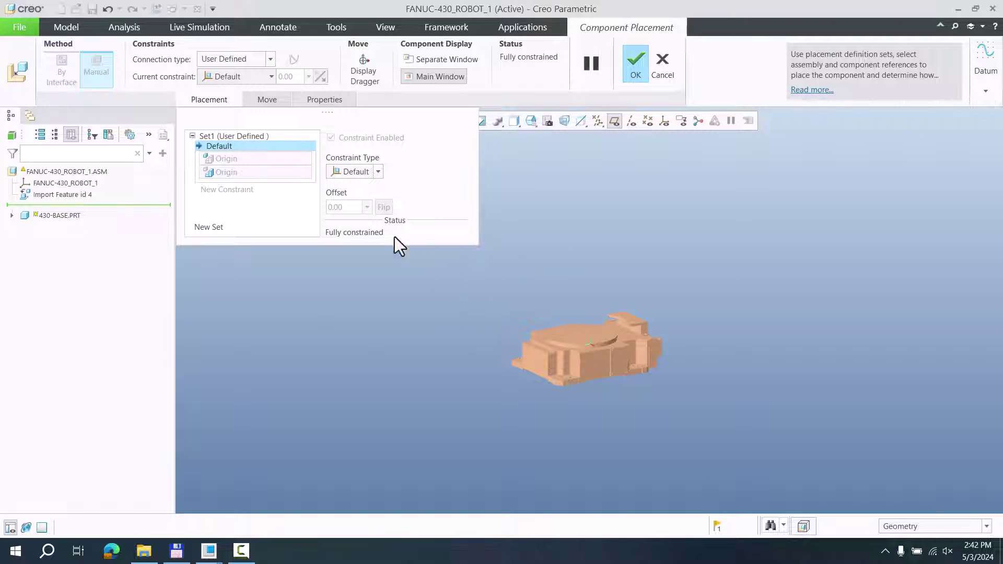
click(635, 63)
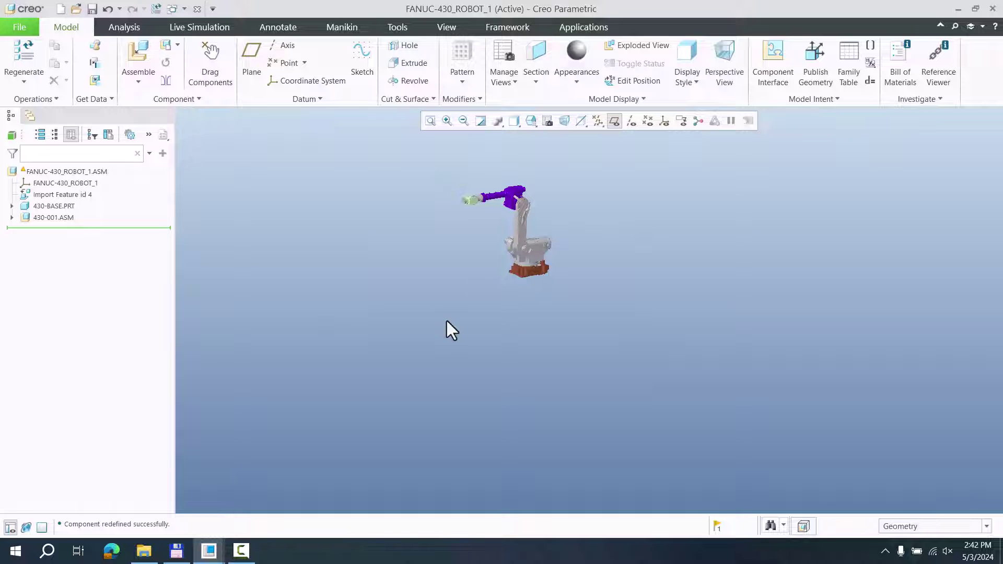
Edit the definition of 430-001.ASM and delete its existing Default placement set.
scroll(464, 223, down, 5)
shift+middle_drag(504, 304, 355, 351)
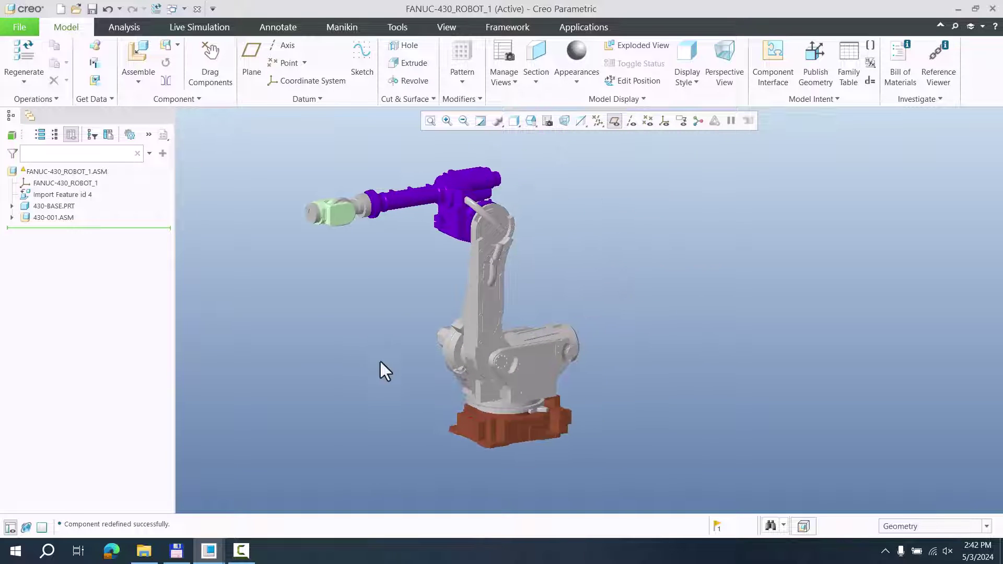
click(46, 221)
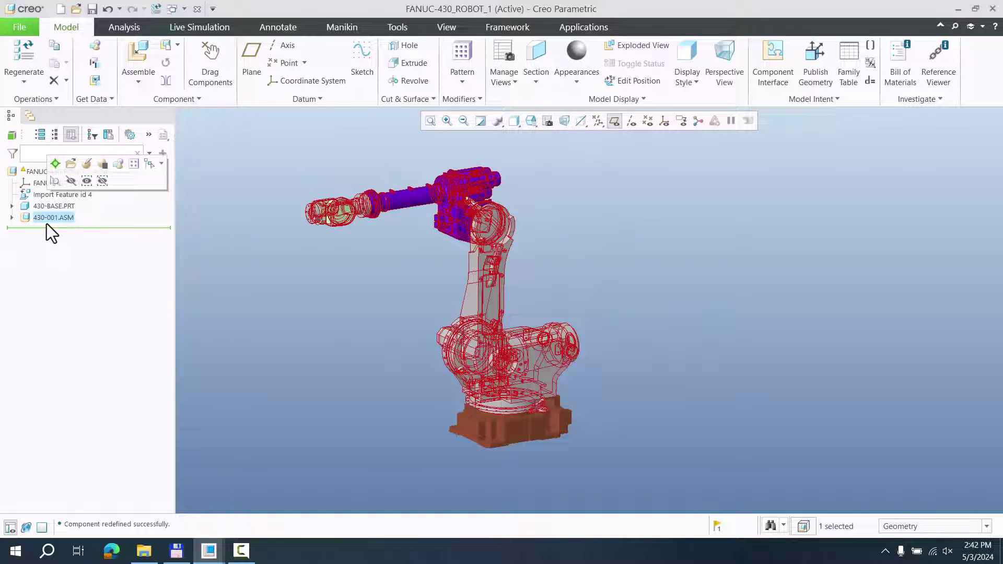
click(86, 164)
scroll(663, 399, down, 3)
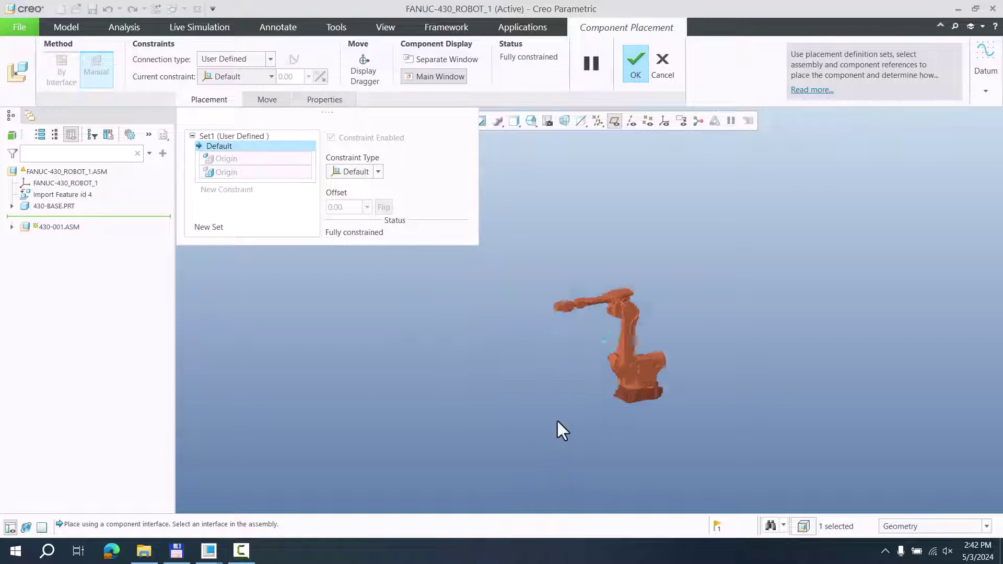
scroll(585, 425, up, 3)
shift+middle_drag(556, 354, 548, 404)
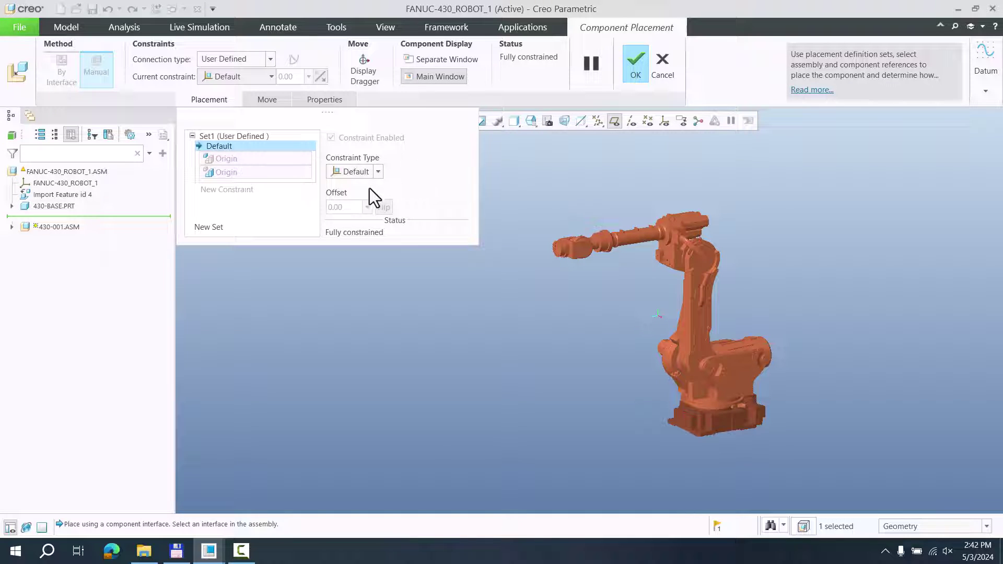
right_click(248, 136)
click(269, 143)
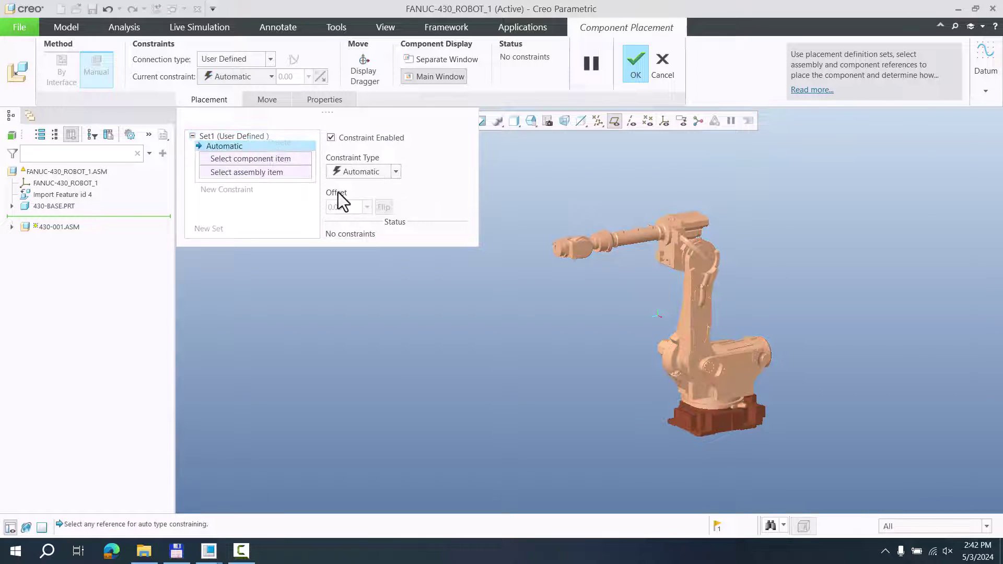
Set the connection type of 430-001.ASM to Pin and move the robot arm clear above the base.
click(240, 58)
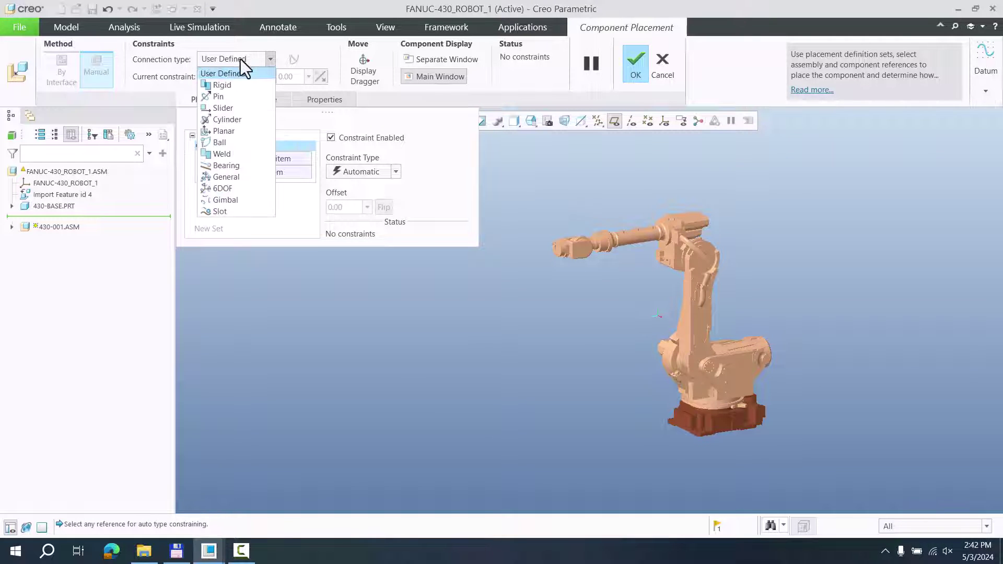
click(212, 98)
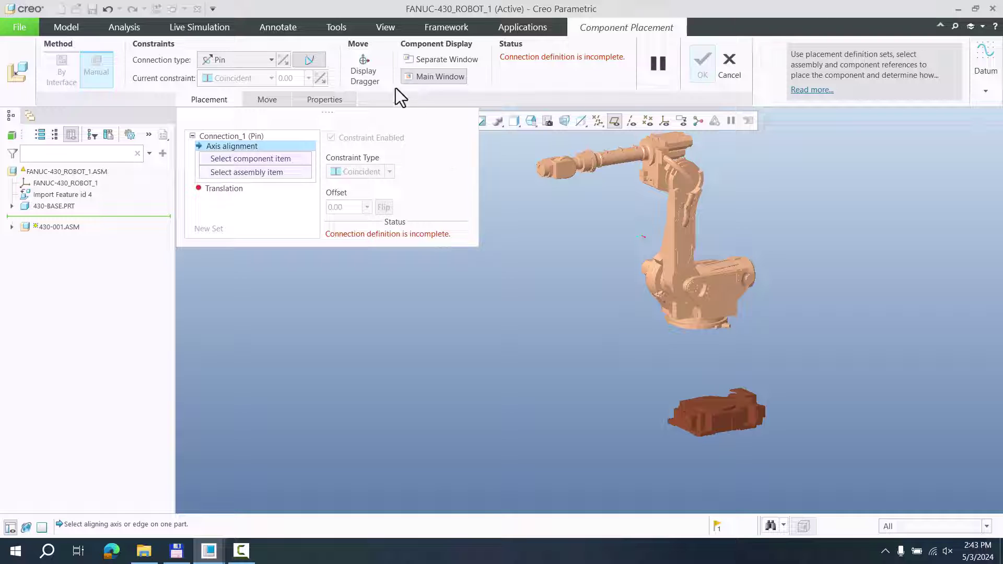
click(364, 66)
click(364, 67)
ctrl+alt+right_drag(566, 313, 542, 348)
ctrl+alt+middle_drag(542, 350, 625, 337)
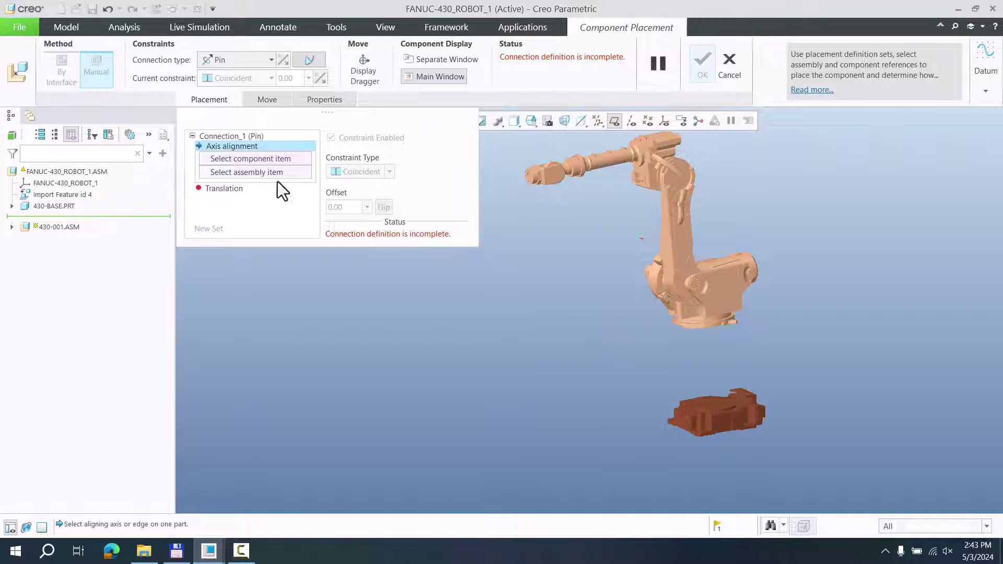
Define the Pin's axis alignment using the base's round cylindrical surface and the matching cylindrical surface at the arm's lower flange.
scroll(715, 443, up, 5)
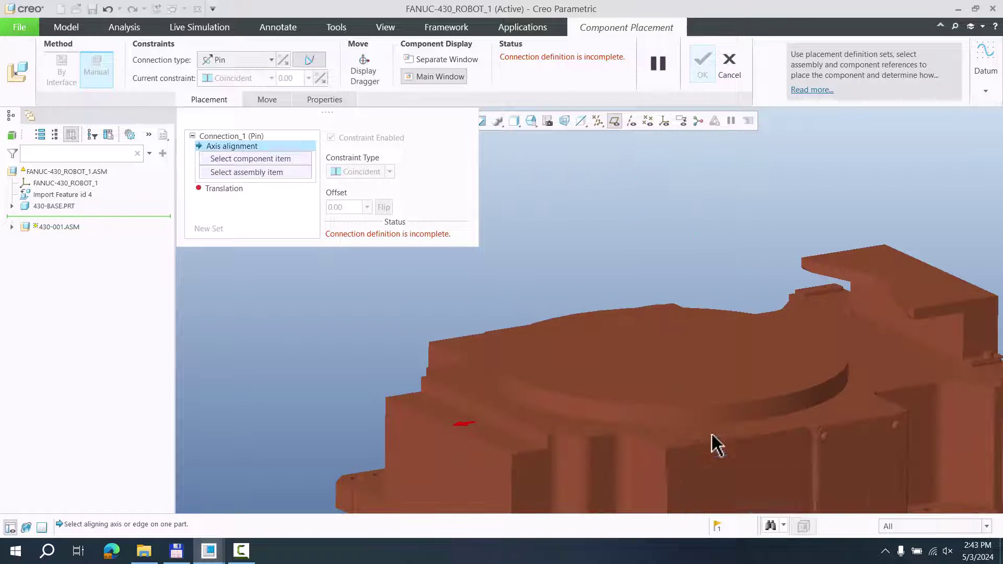
click(719, 436)
scroll(719, 386, down, 5)
scroll(704, 281, up, 3)
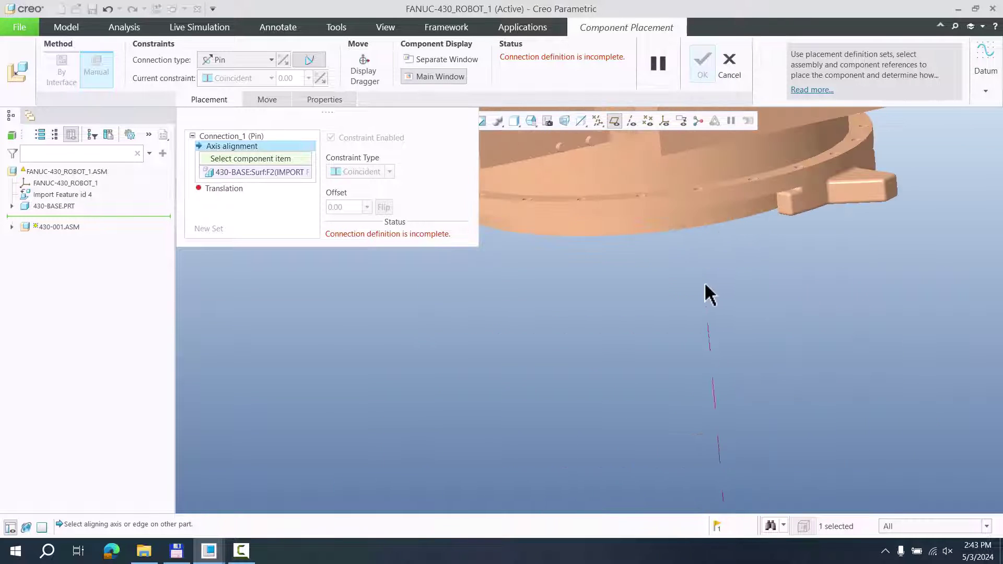
scroll(690, 240, down, 2)
click(677, 194)
Define the Pin's translation as Coincident between the flat underside of the arm's J1 flange and the base's circular top face.
scroll(732, 295, down, 3)
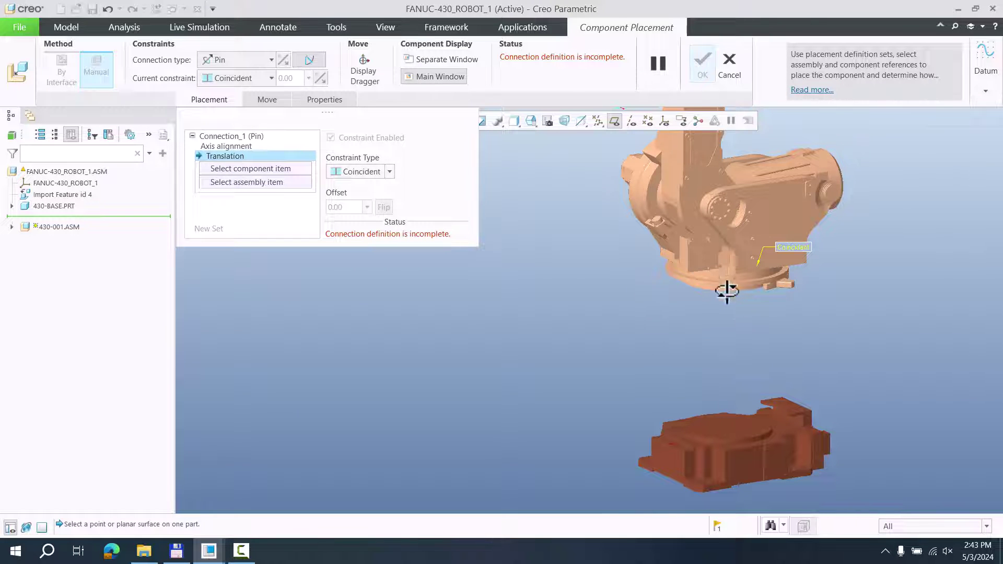
middle_drag(727, 291, 729, 269)
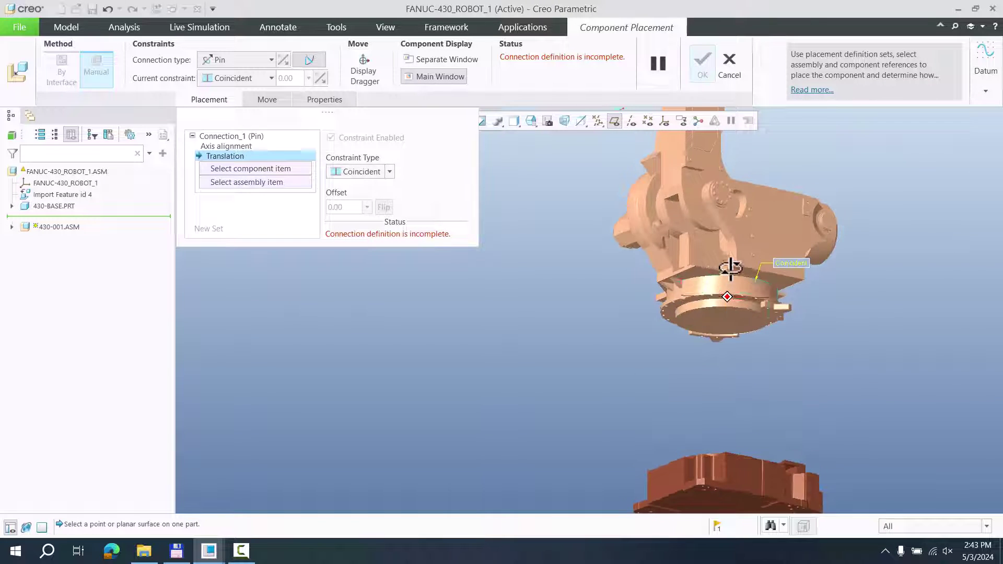
click(723, 326)
middle_drag(716, 320, 713, 423)
scroll(712, 428, up, 2)
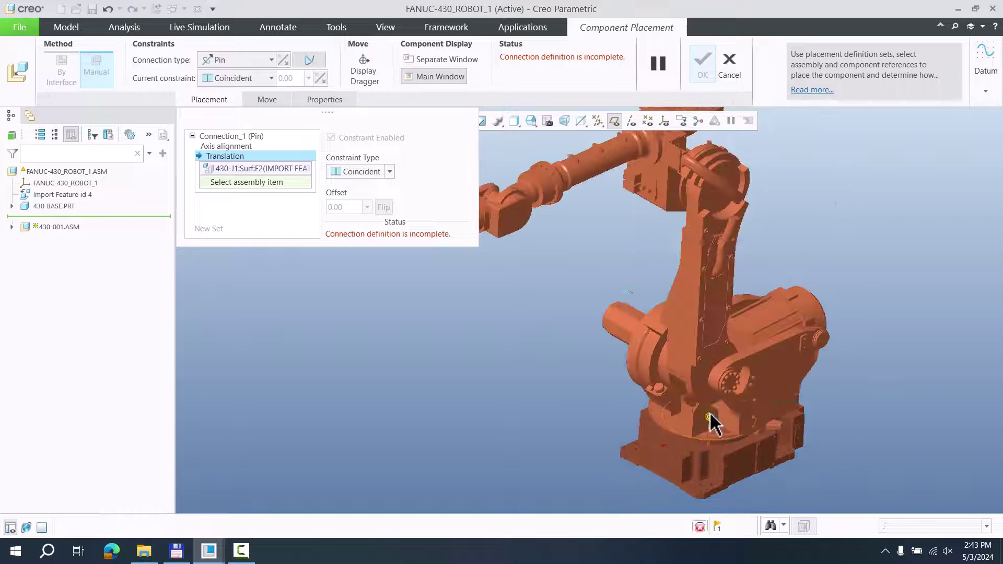
click(710, 421)
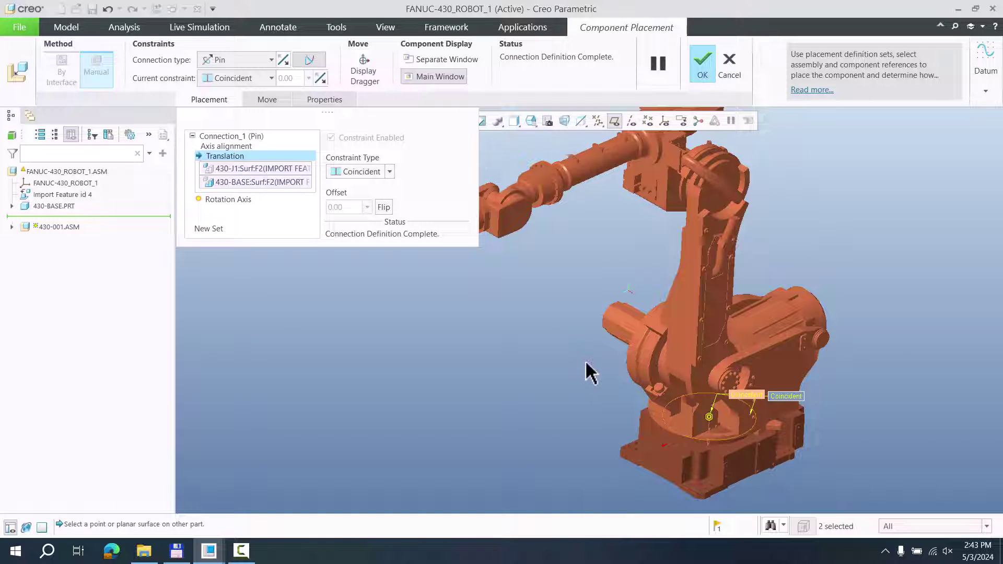
click(356, 174)
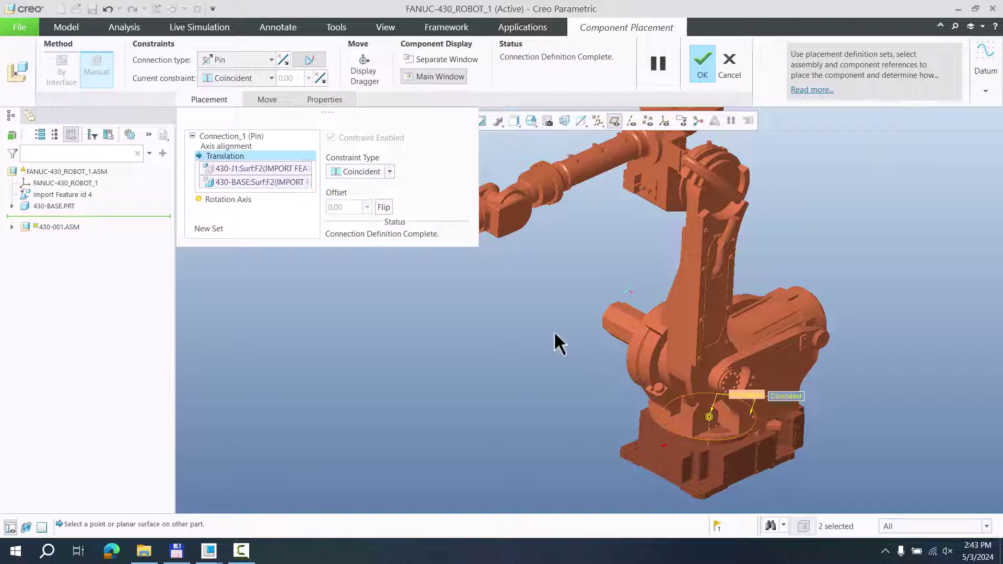
Show the component dragger, rotate the arm about the pin axis, and accept the placement of 430-001.ASM.
scroll(555, 340, down, 3)
middle_drag(562, 335, 694, 371)
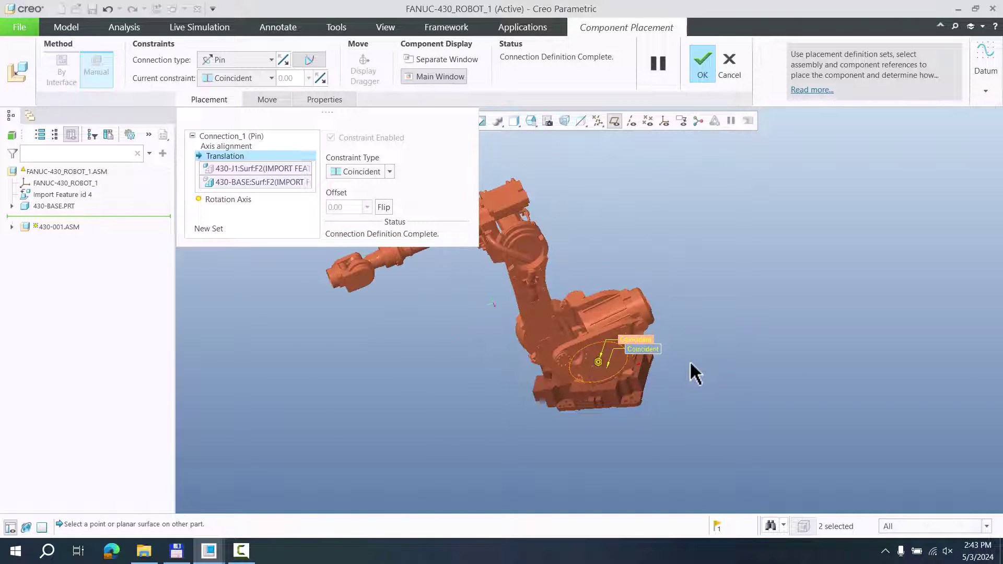
middle_drag(586, 157, 436, 112)
click(376, 77)
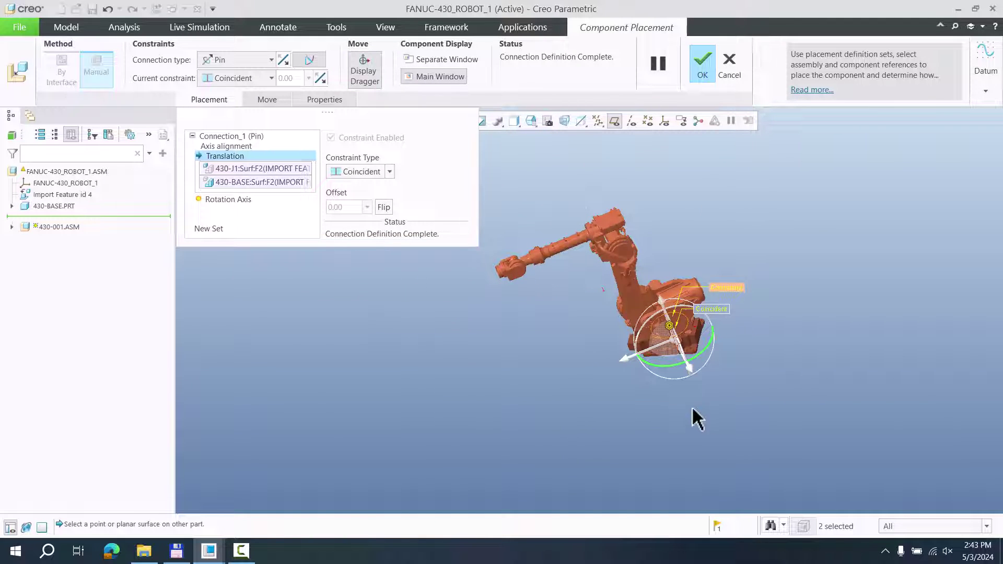
drag(672, 374, 673, 344)
scroll(674, 344, down, 3)
scroll(589, 392, up, 3)
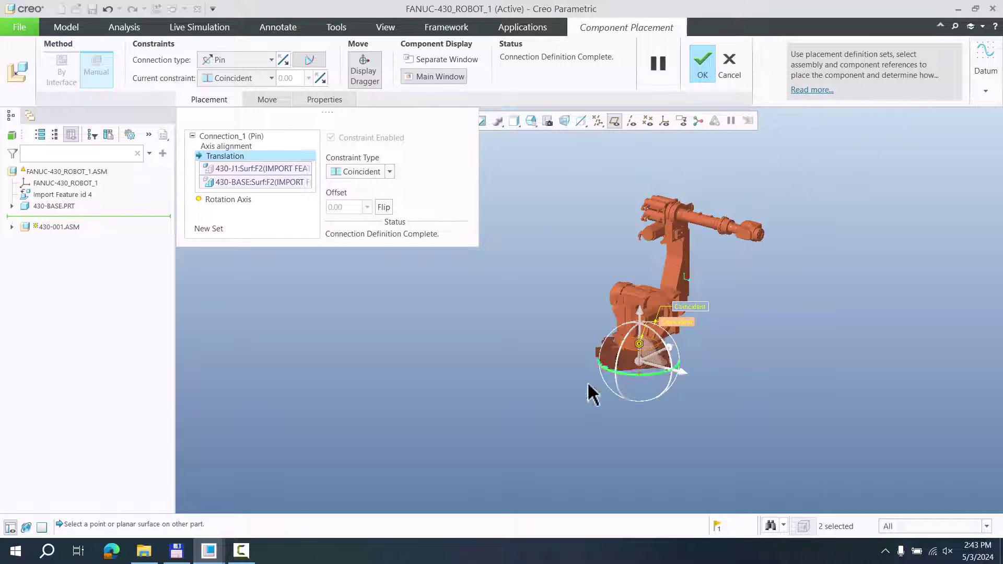
scroll(510, 313, down, 1)
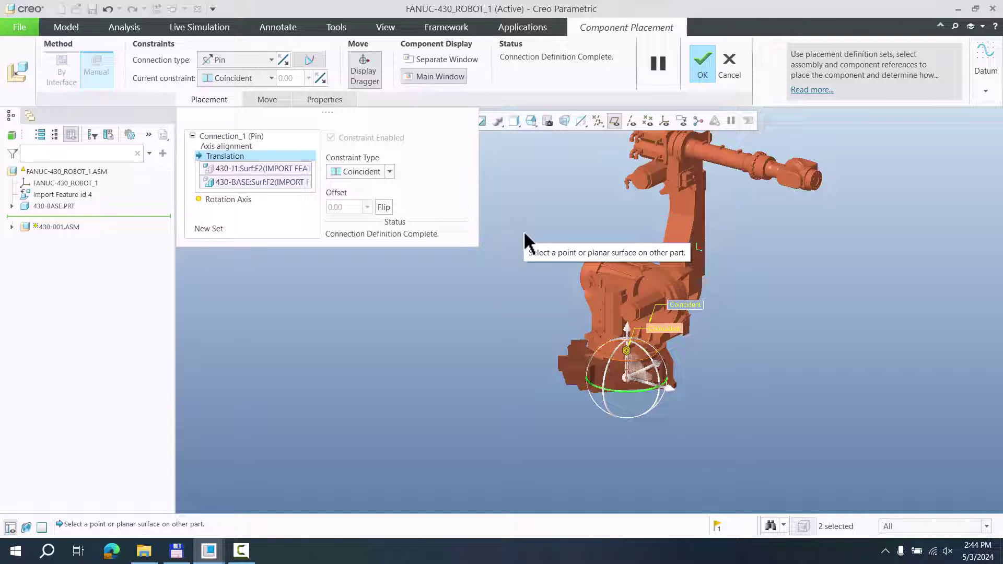
click(704, 68)
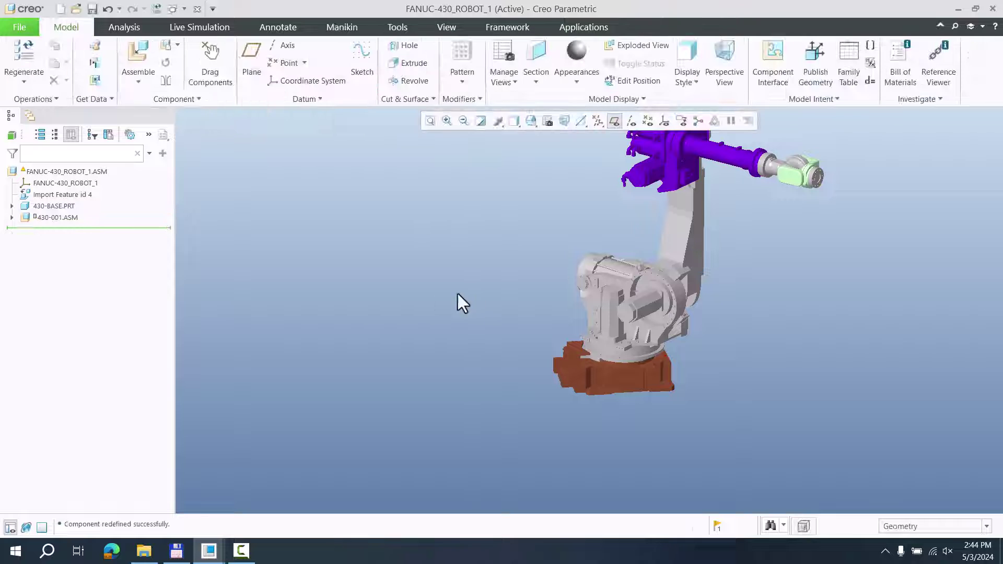
Toggle the datum plane display off and on to check the robot assembly for datum planes.
scroll(462, 328, up, 2)
shift+middle_drag(462, 328, 494, 388)
scroll(538, 394, down, 3)
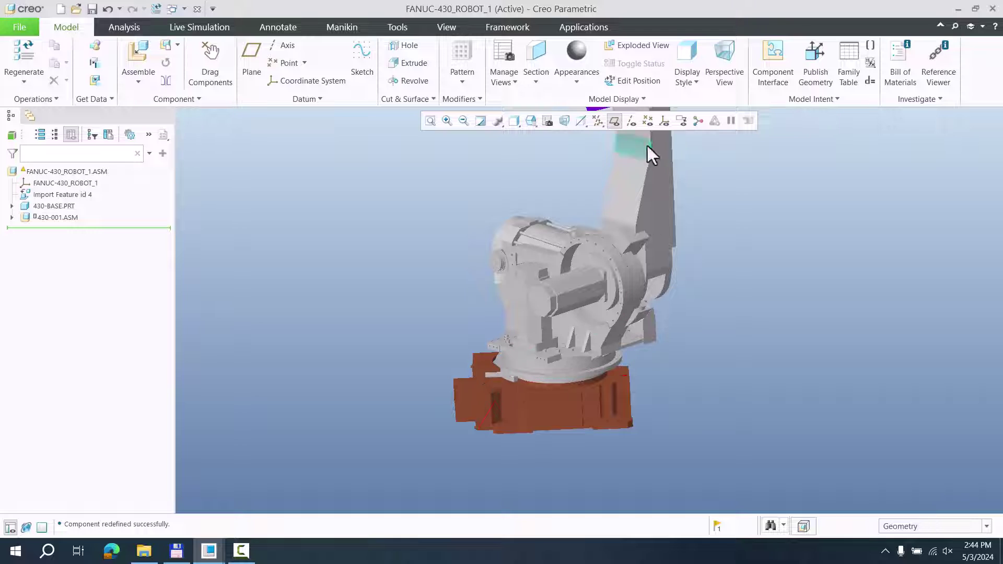
click(620, 122)
click(601, 127)
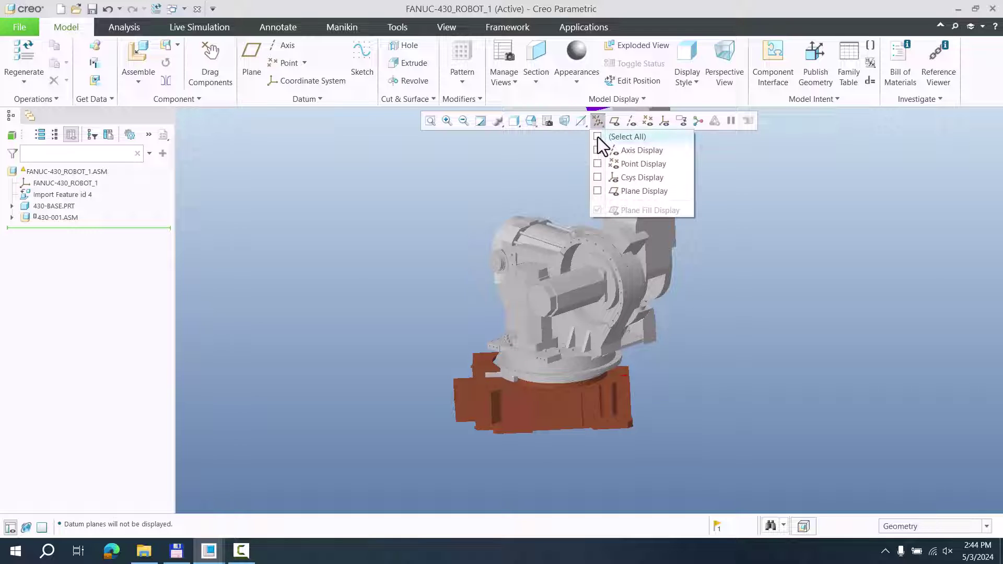
click(597, 191)
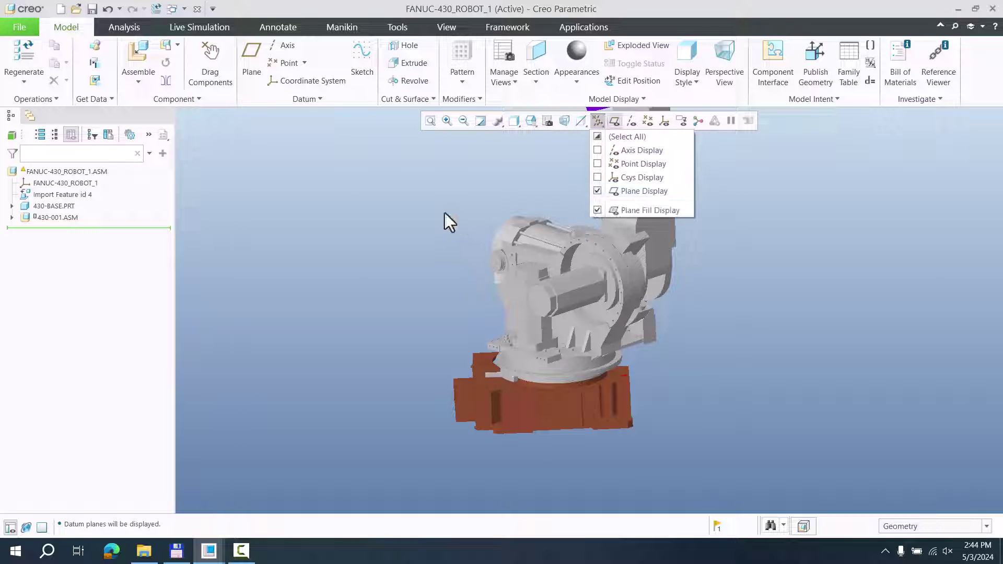
scroll(701, 413, down, 3)
scroll(694, 382, up, 2)
middle_drag(725, 376, 660, 360)
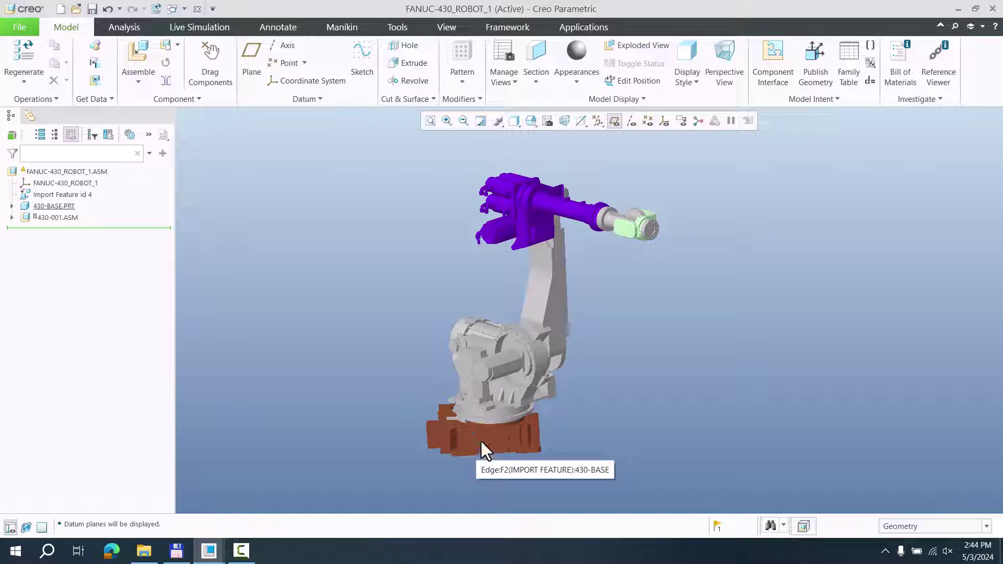
Open 430-BASE.PRT on its own from the assembly and turn on coordinate system display.
scroll(476, 449, up, 5)
scroll(436, 374, down, 6)
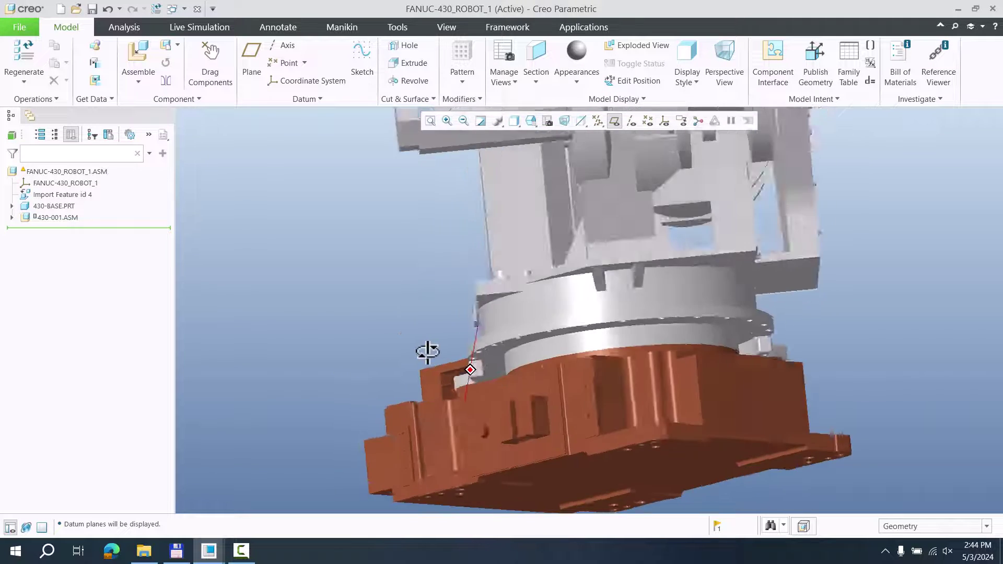
scroll(472, 400, up, 3)
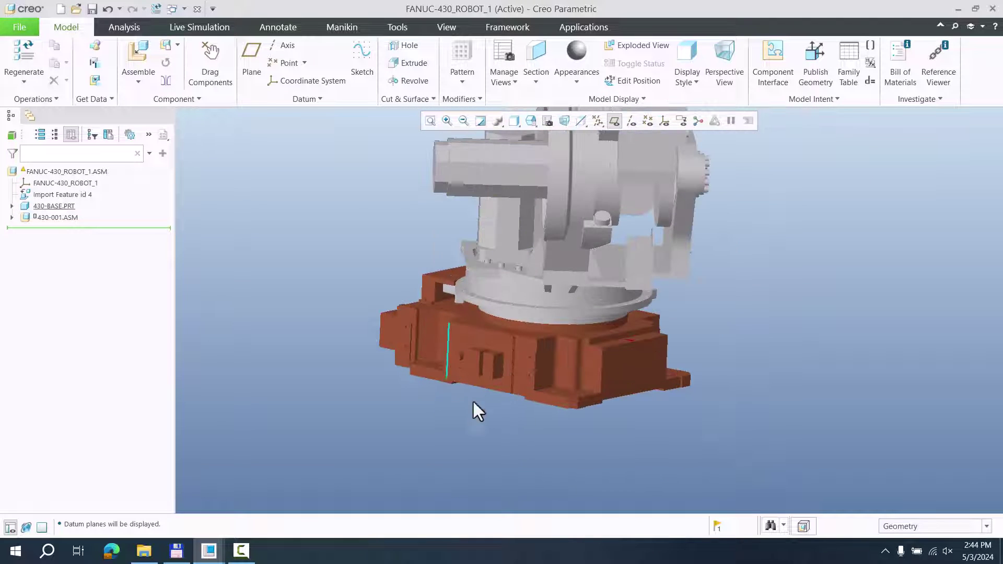
click(469, 342)
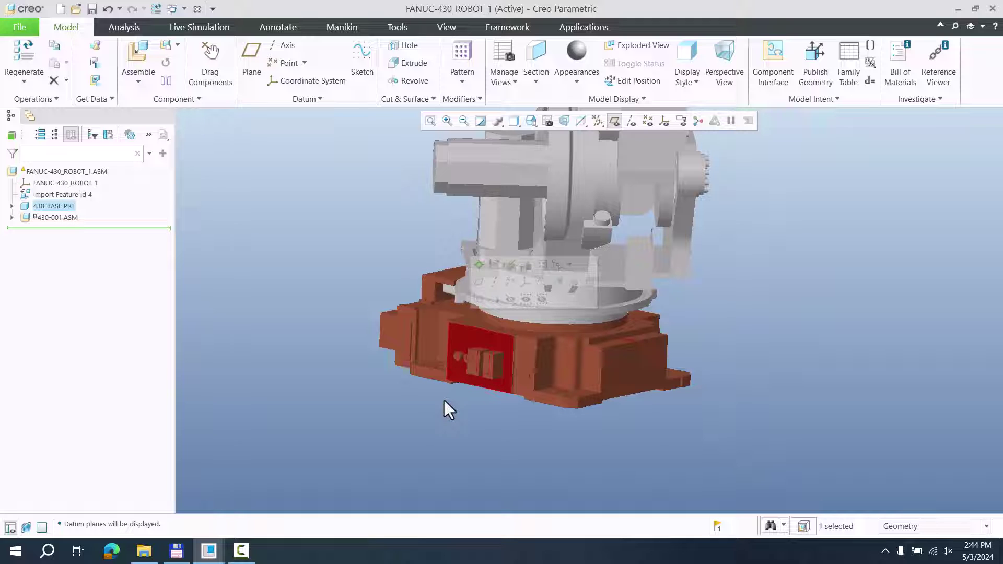
click(495, 266)
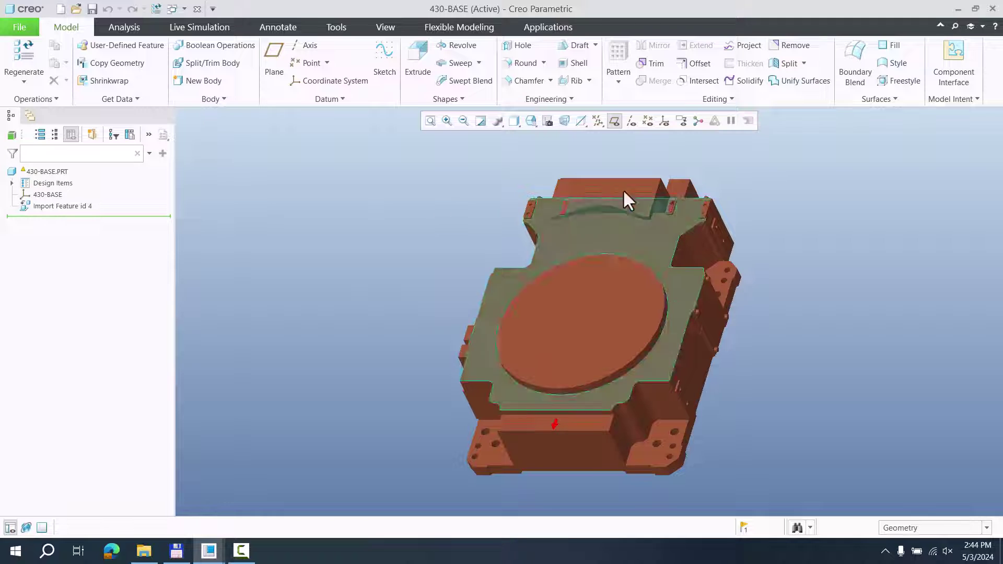
click(664, 123)
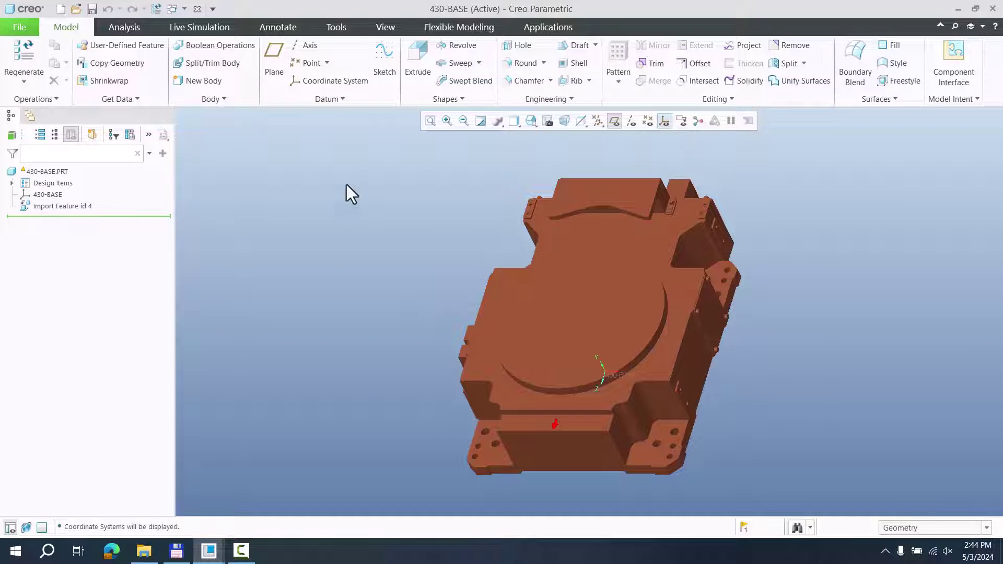
Create a datum plane through the YZ plane of the 430-BASE coordinate system, and return to the robot assembly.
click(272, 62)
click(46, 195)
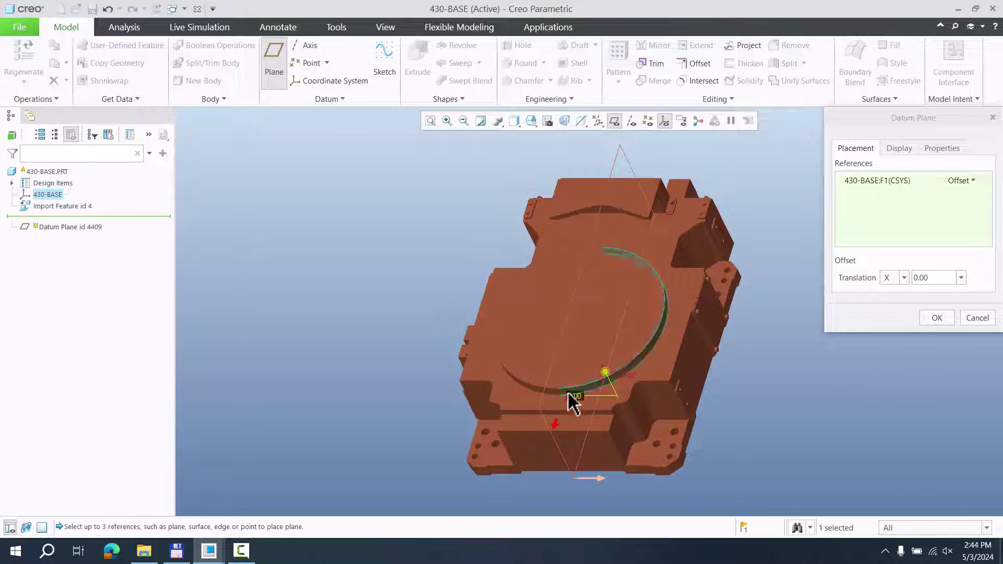
click(958, 180)
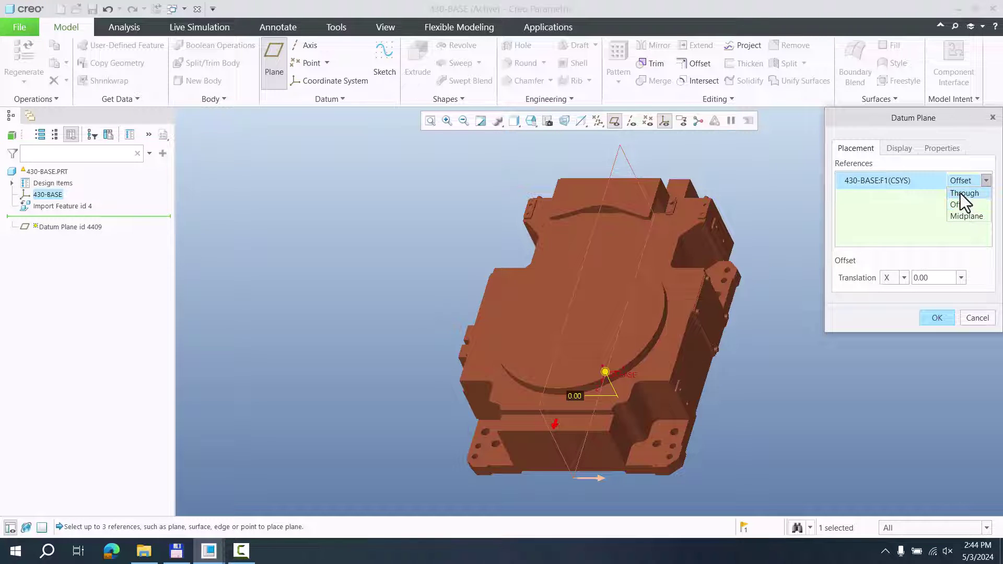
click(961, 193)
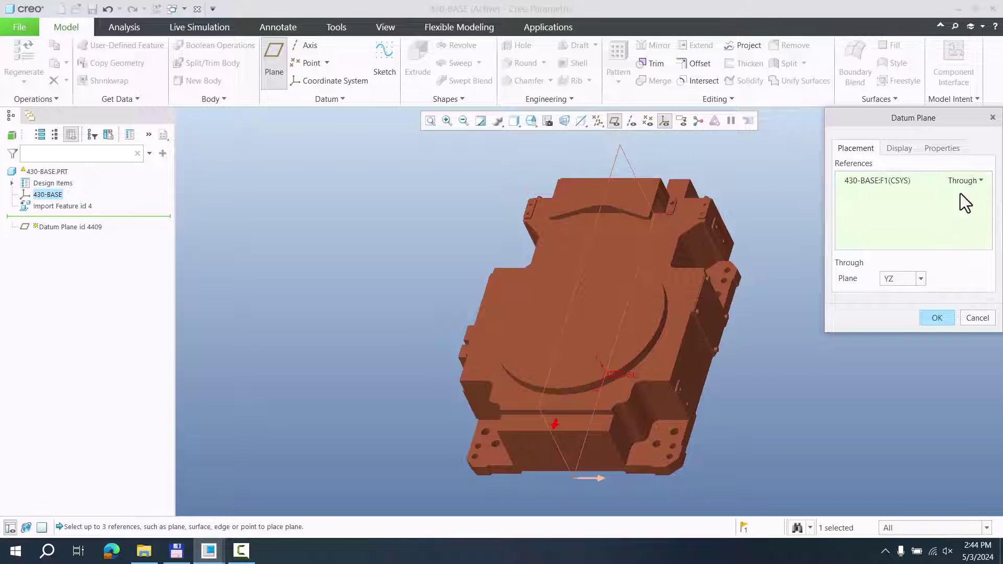
click(909, 281)
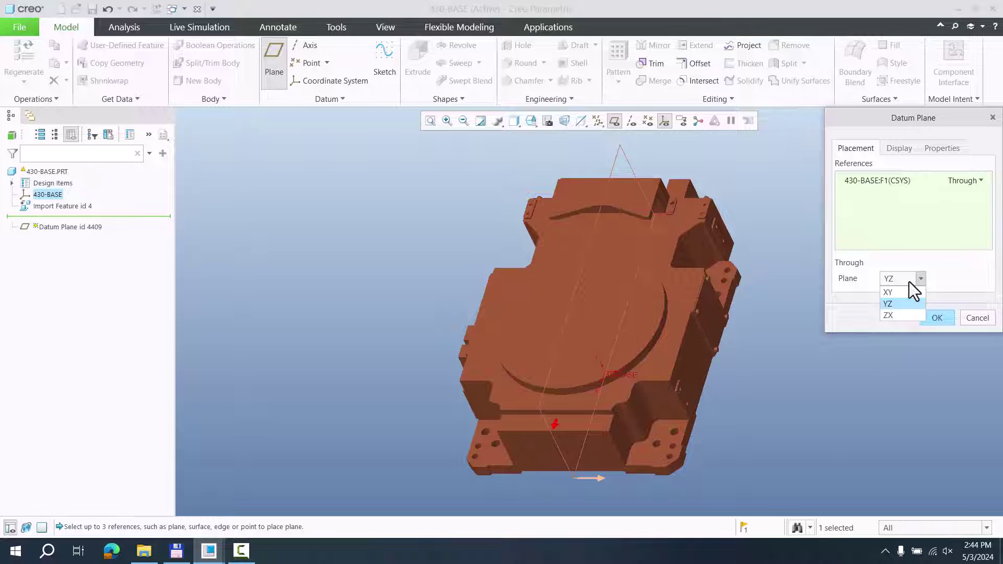
click(913, 303)
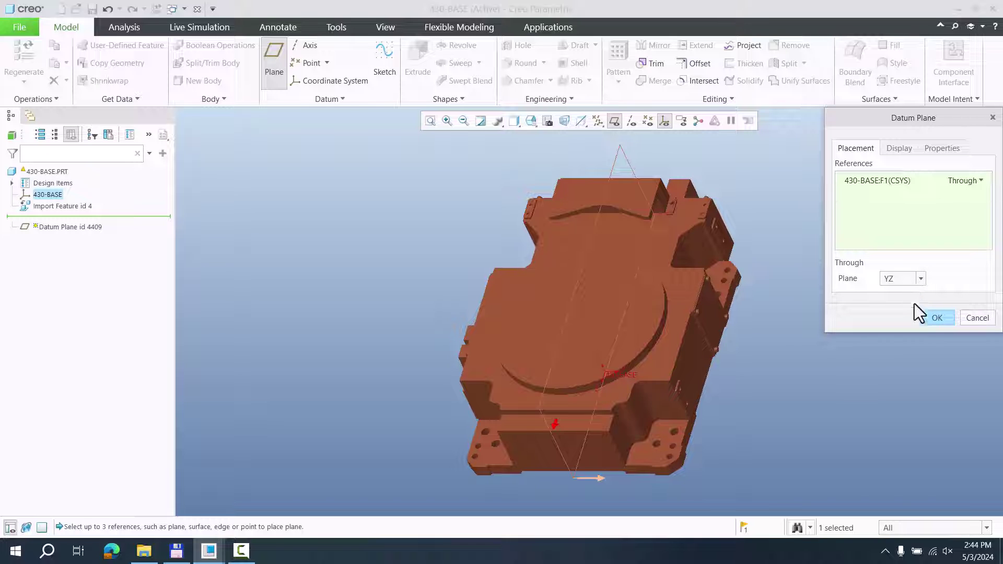
click(937, 317)
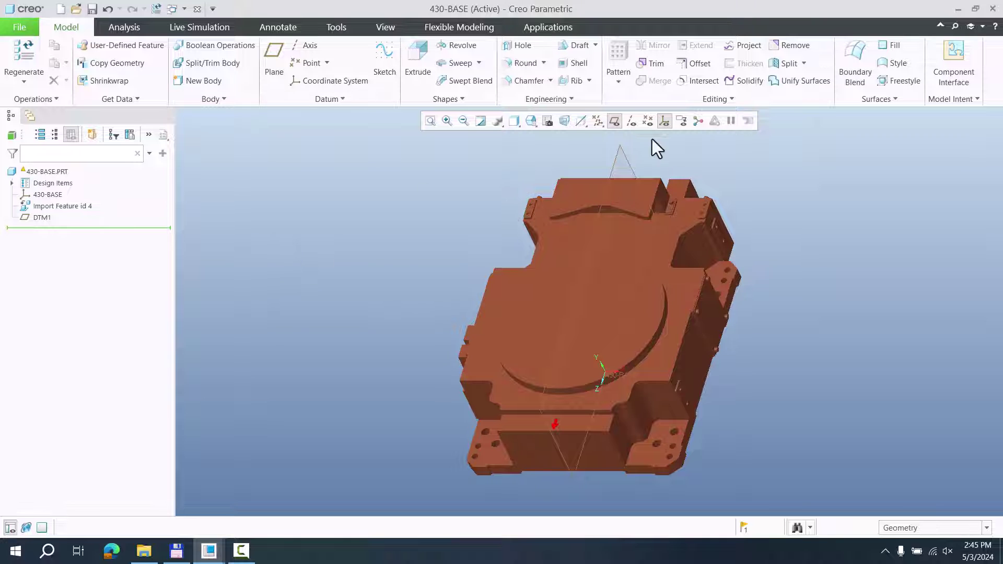
click(664, 123)
click(197, 8)
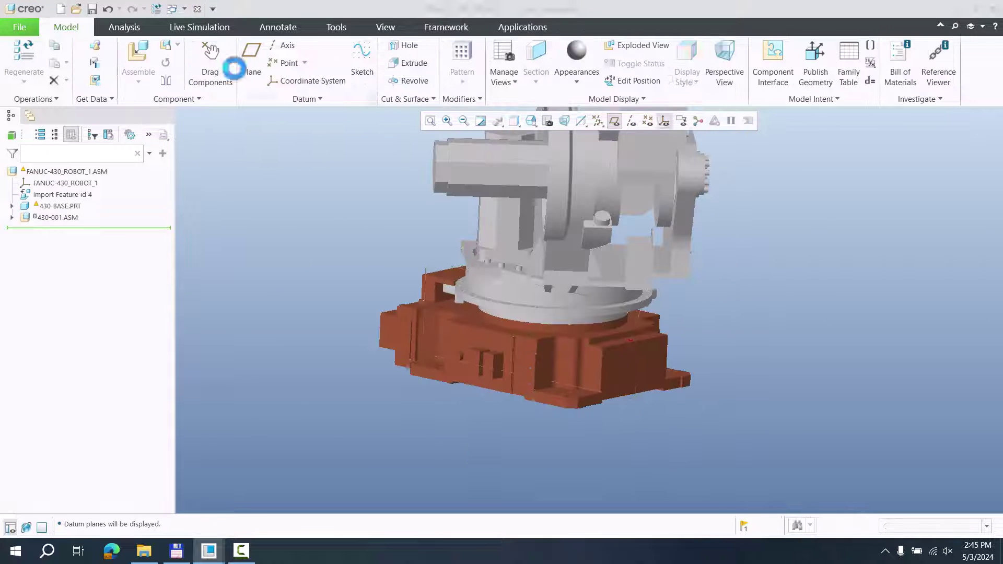
Open the arm's lower rotating part, 430-J1.PRT, on its own from the assembly.
click(527, 299)
middle_drag(500, 307, 406, 321)
mouse_move(496, 309)
middle_down()
mouse_move(462, 274)
mouse_move(483, 306)
middle_up()
scroll(490, 315, down, 5)
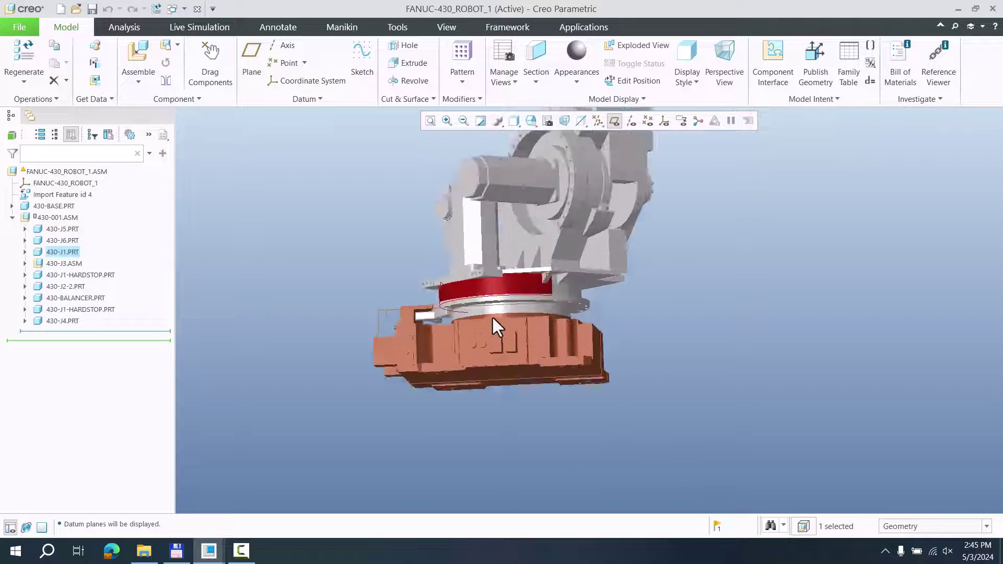
click(489, 305)
scroll(461, 314, up, 5)
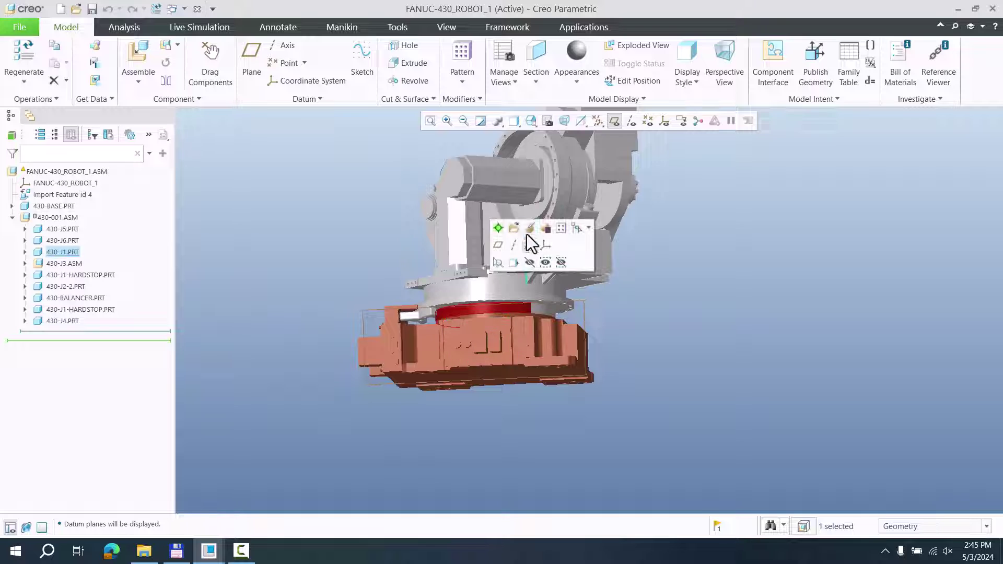
click(514, 228)
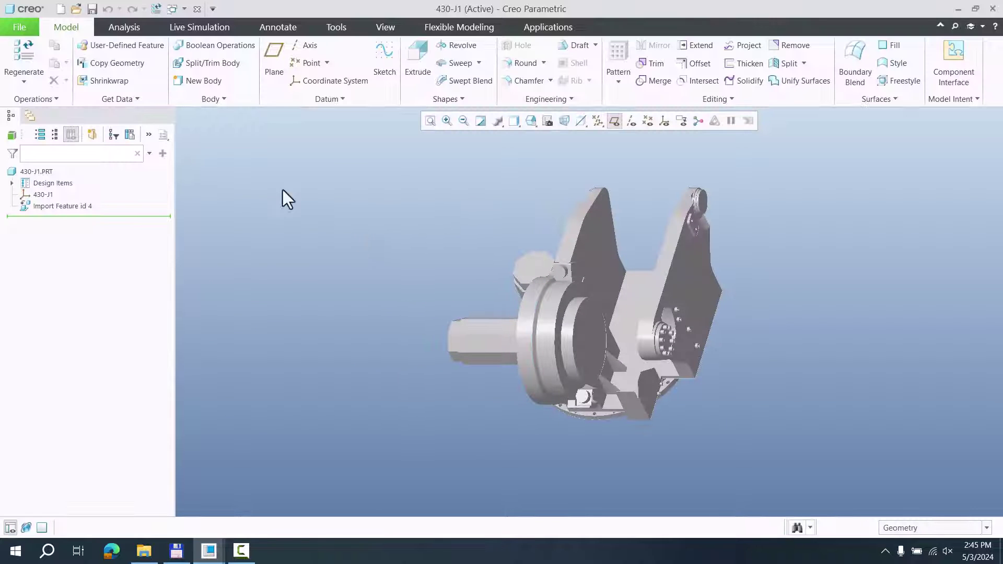
Create a datum plane in 430-J1.PRT with a Through reference to its coordinate system, and return to the robot assembly.
click(269, 79)
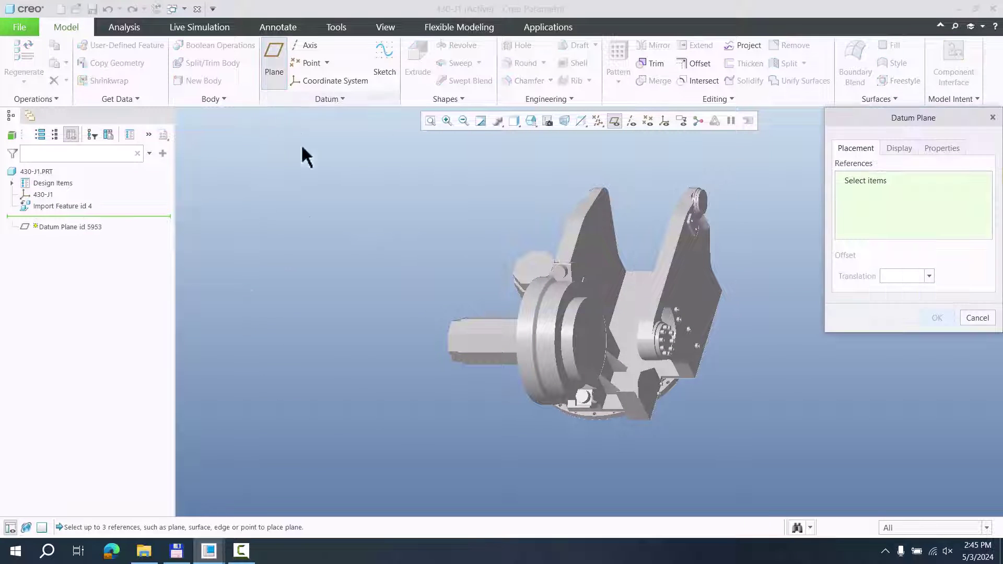
click(44, 194)
click(965, 181)
click(964, 193)
click(934, 319)
click(387, 297)
middle_drag(387, 298, 611, 369)
middle_drag(608, 326, 399, 365)
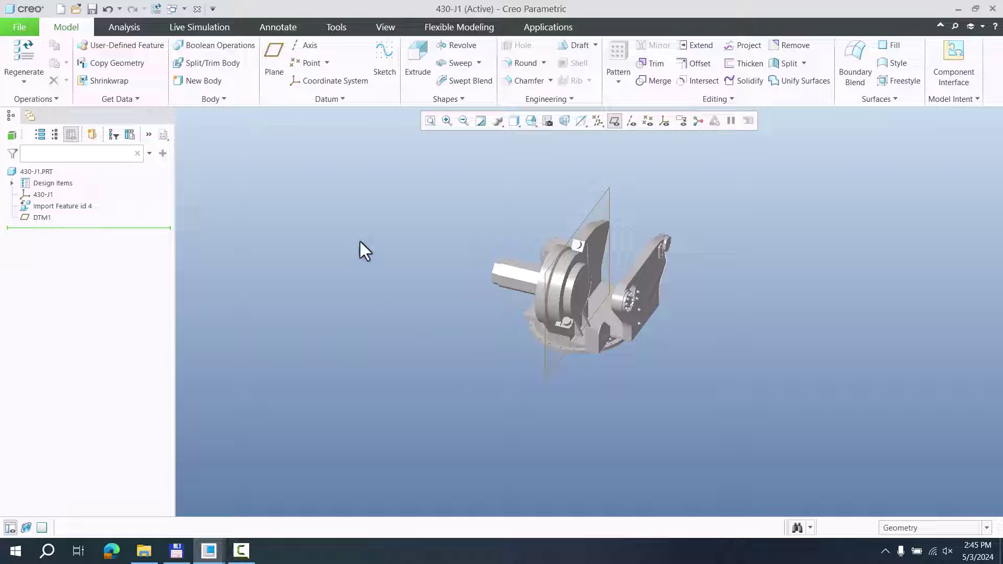
click(197, 8)
Edit the placement of 430-001.ASM and set the DTM1 planes of 430-J1 and 430-BASE as the rotation axis zero references.
middle_drag(519, 358, 497, 325)
scroll(556, 334, down, 2)
middle_drag(506, 284, 490, 352)
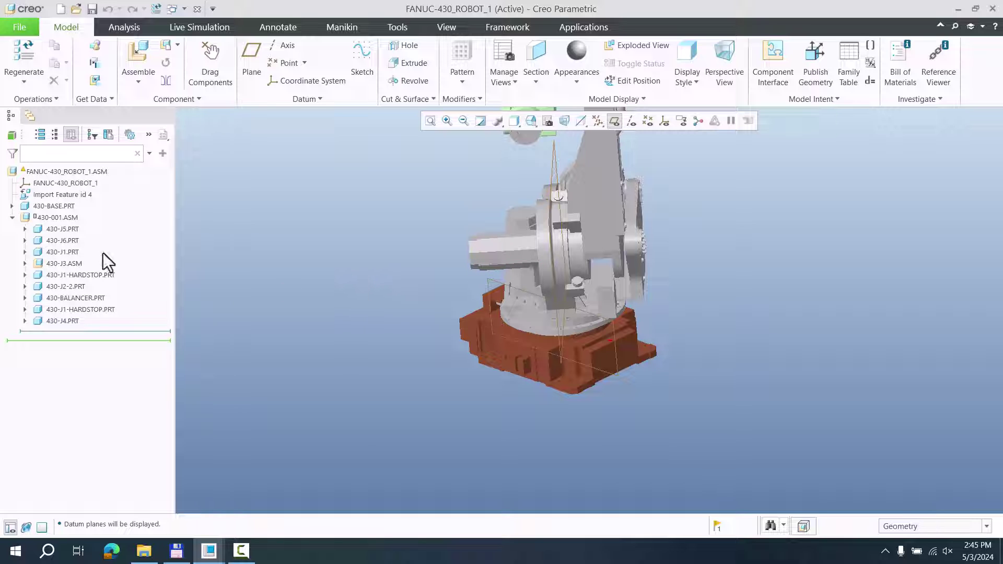
click(43, 218)
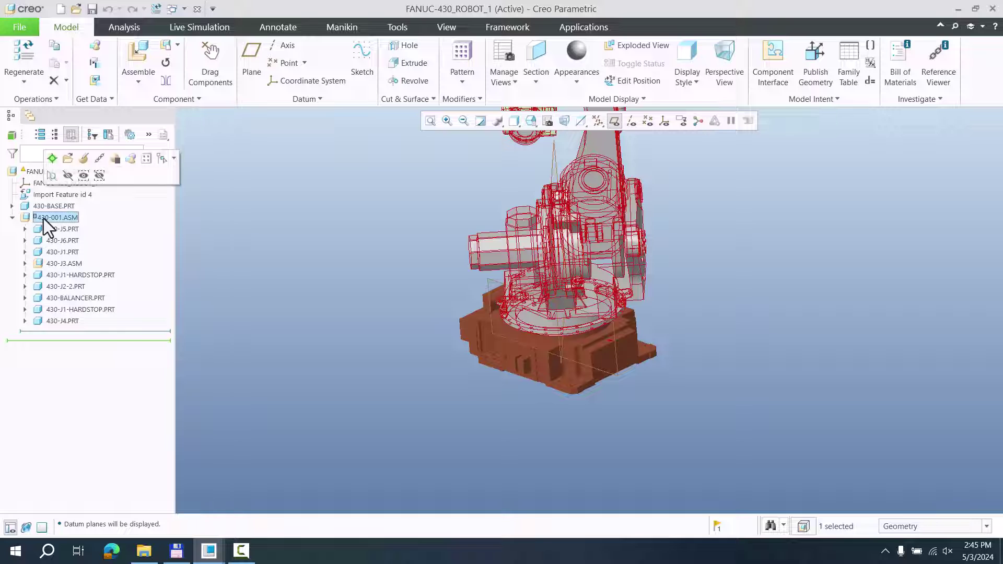
click(84, 158)
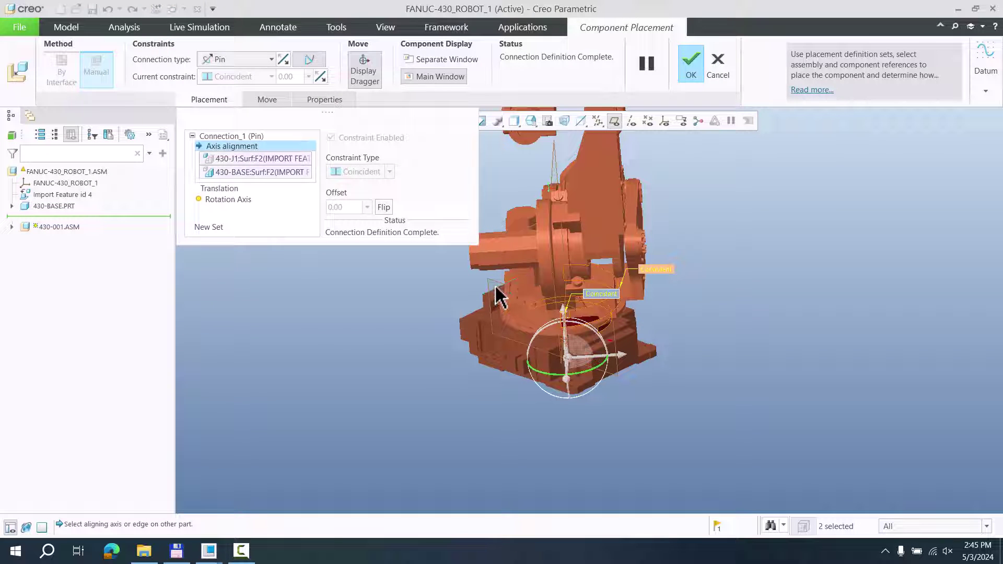
click(218, 200)
middle_drag(730, 397, 670, 389)
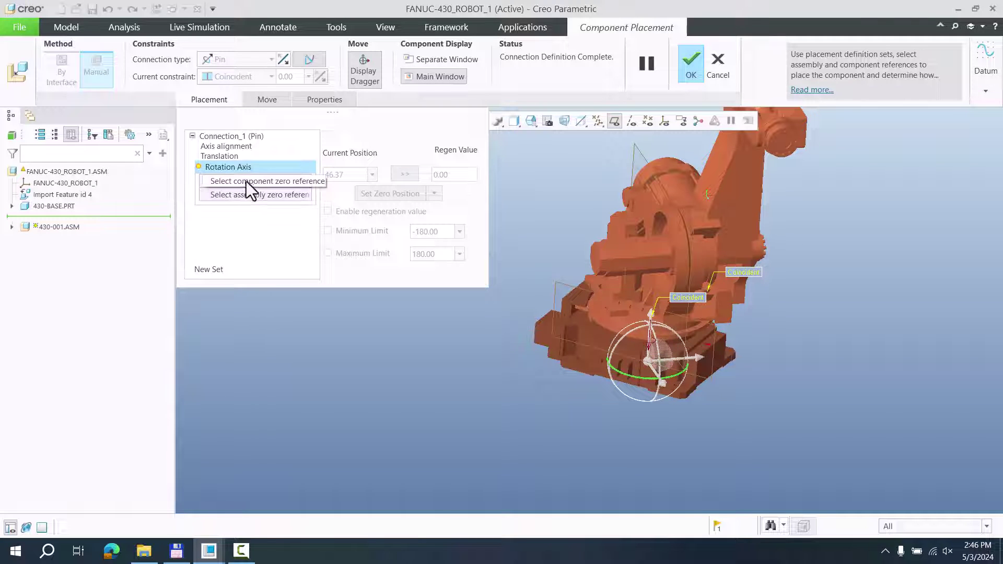
click(566, 291)
click(642, 162)
middle_drag(643, 163, 586, 256)
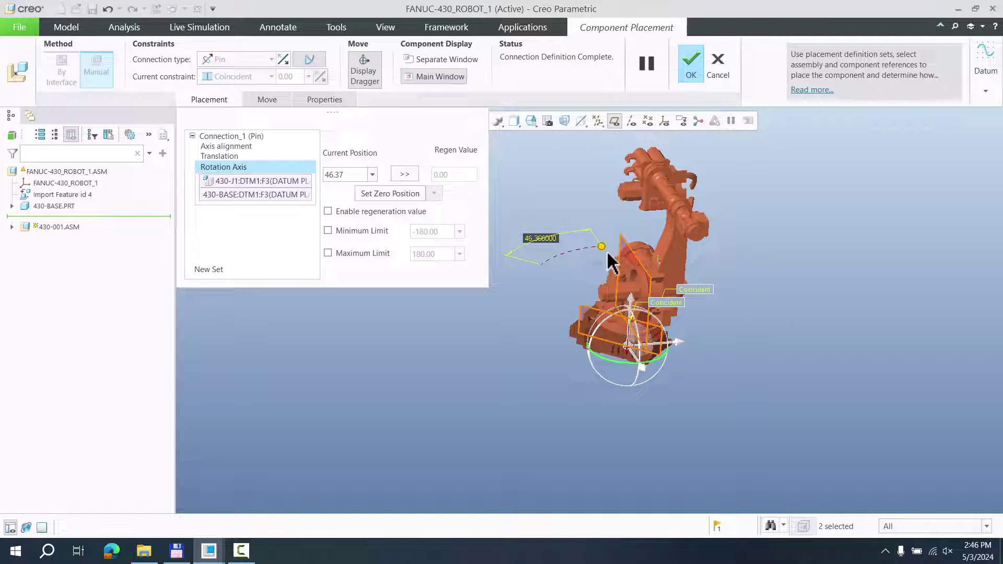
Set the current position of the pin's rotation axis to 0.
double_click(337, 174)
text(0)
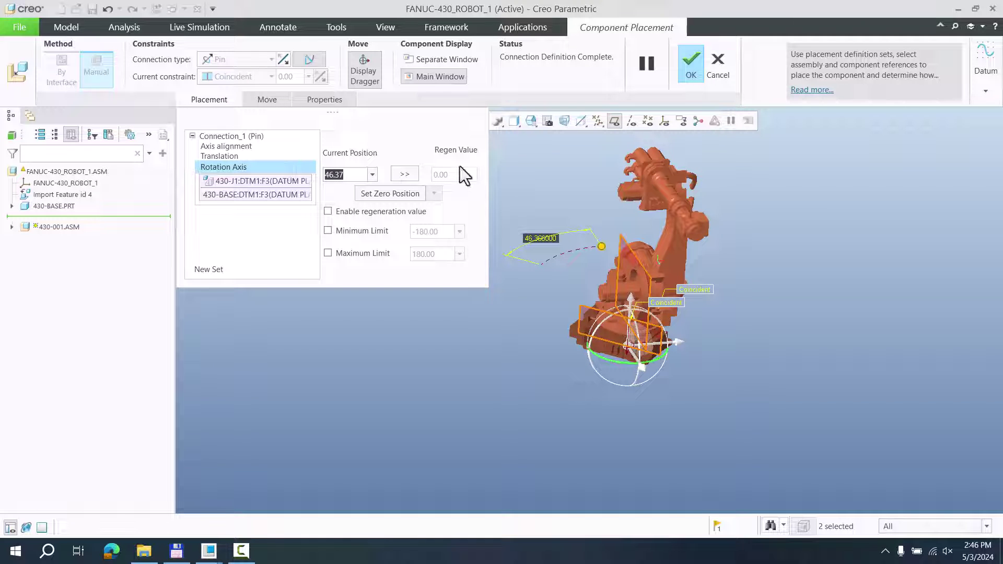
key(Return)
middle_drag(617, 321, 464, 319)
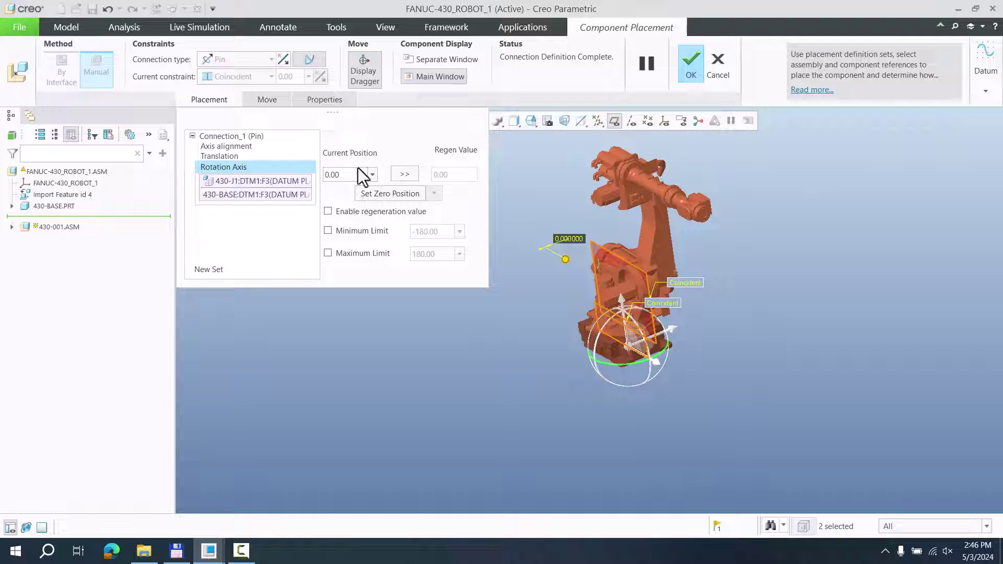
Test the arm's rotation with current position values of 15 and 220, and select the value for another change.
double_click(342, 174)
text(15)
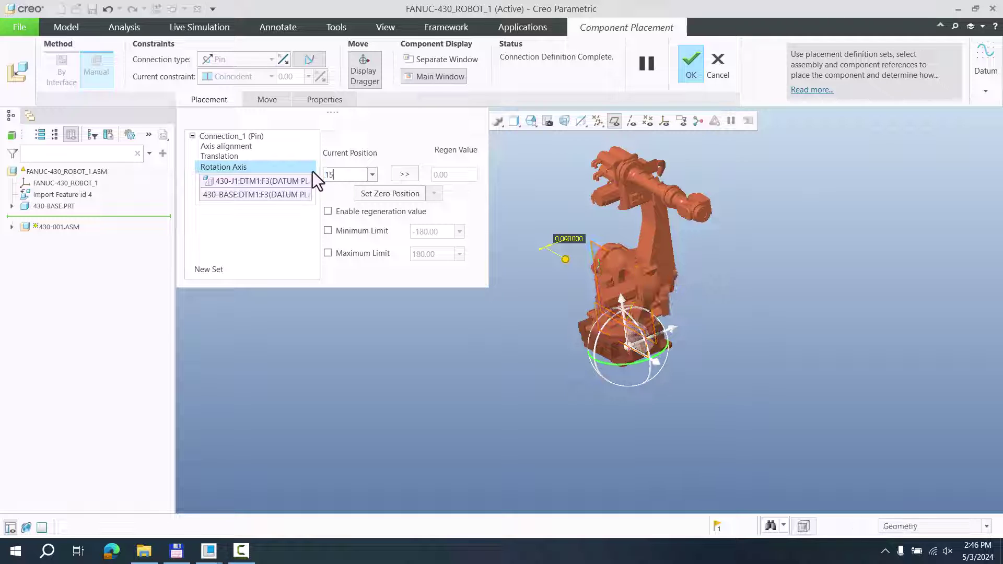
key(Return)
double_click(357, 174)
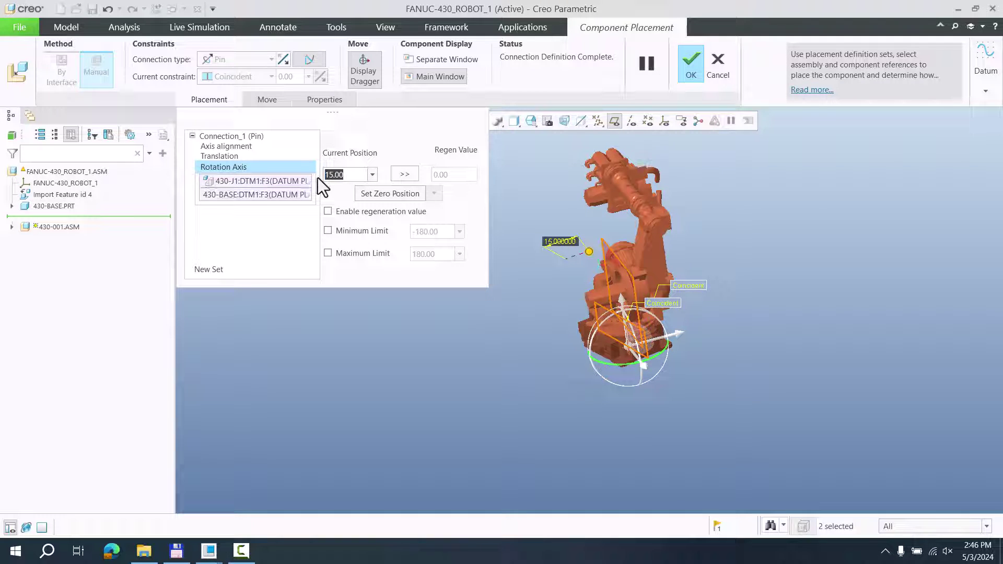
text(220)
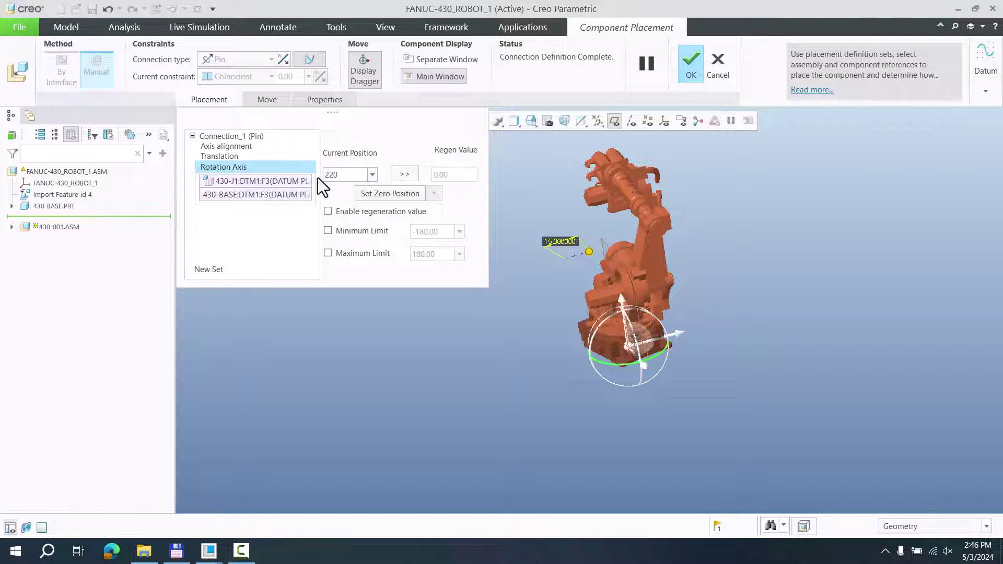
key(Return)
mouse_move(660, 347)
middle_down()
mouse_move(656, 331)
mouse_move(645, 345)
mouse_move(662, 313)
mouse_move(710, 316)
mouse_move(651, 334)
middle_up()
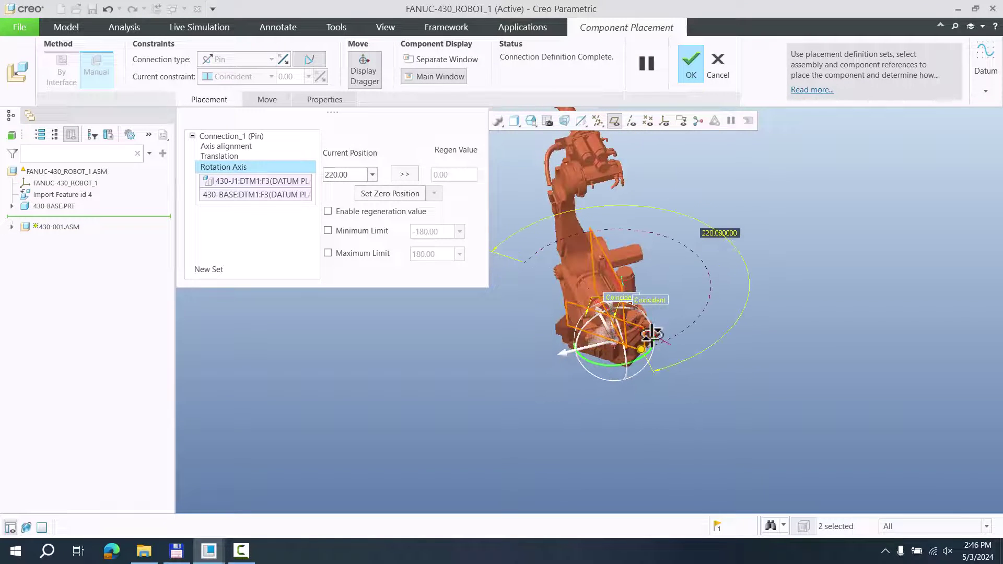
double_click(337, 174)
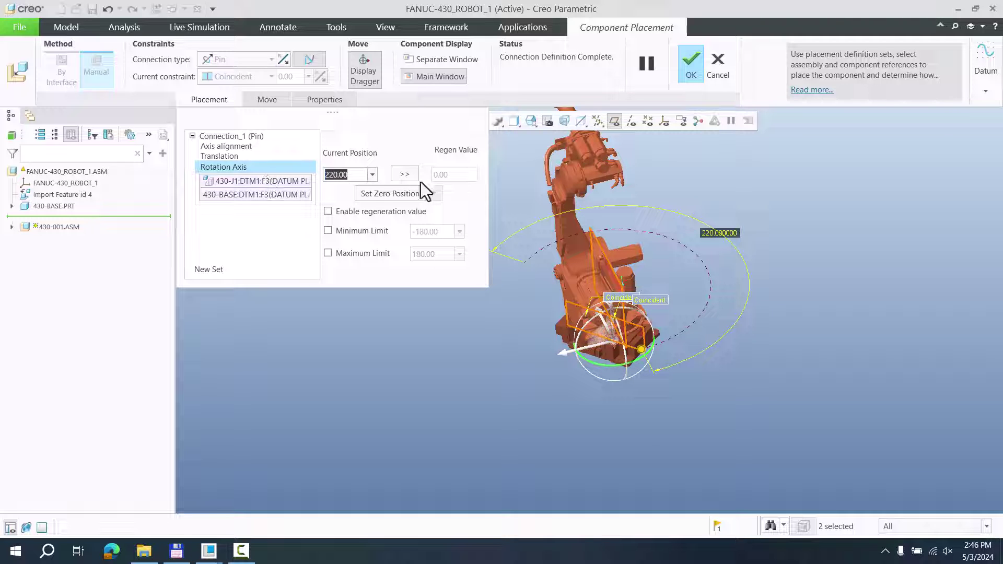
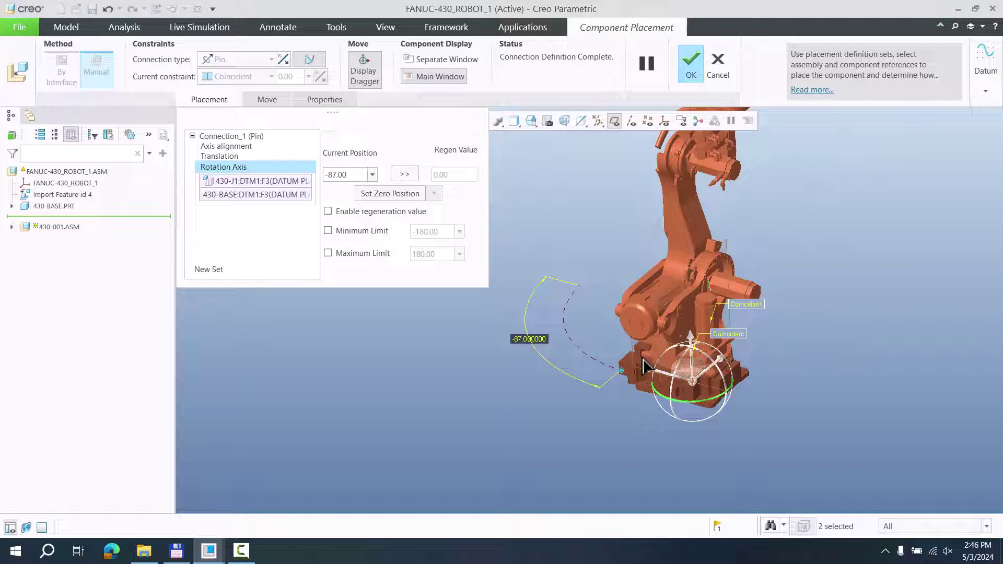
Rotate the arm about its base to about -35 and define that orientation as the zero position.
drag(646, 367, 611, 331)
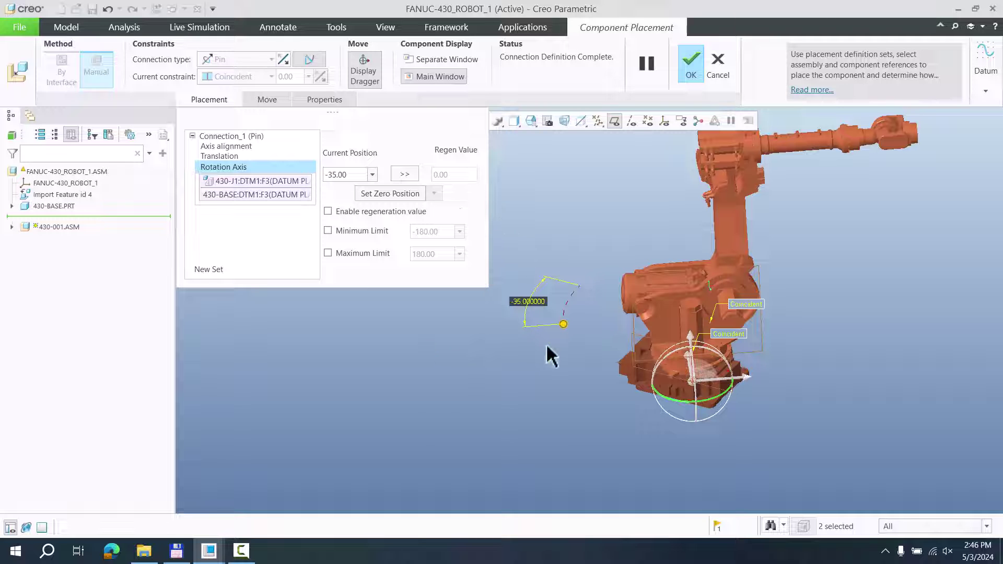
drag(564, 325, 546, 334)
drag(356, 174, 309, 172)
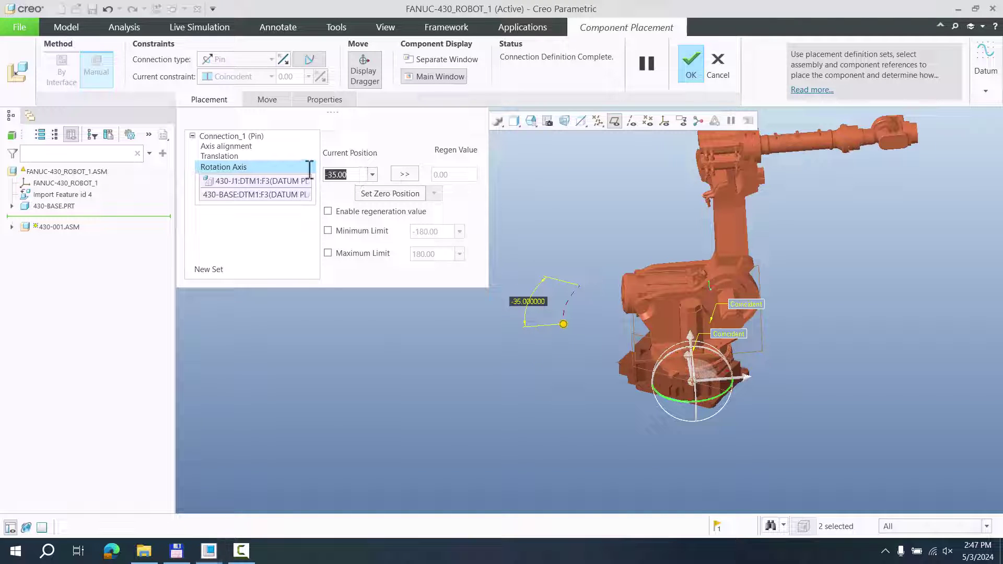
click(388, 195)
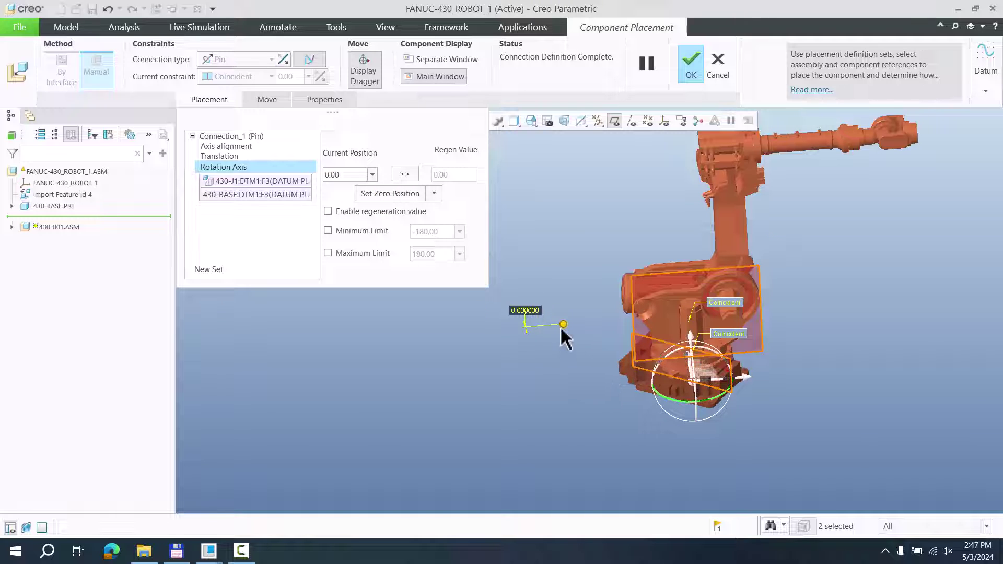
Rotate the arm to -35 from the new zero, store it as the enabled regeneration value, and accept the placement.
mouse_move(561, 330)
mouse_down()
mouse_move(578, 305)
mouse_move(561, 363)
mouse_move(555, 341)
mouse_move(568, 338)
mouse_up()
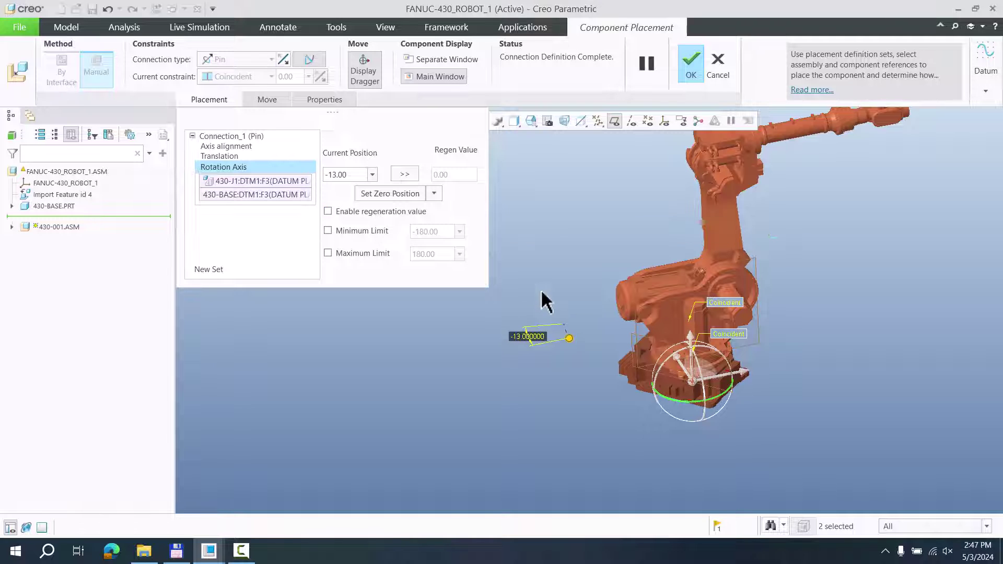
drag(574, 339, 587, 363)
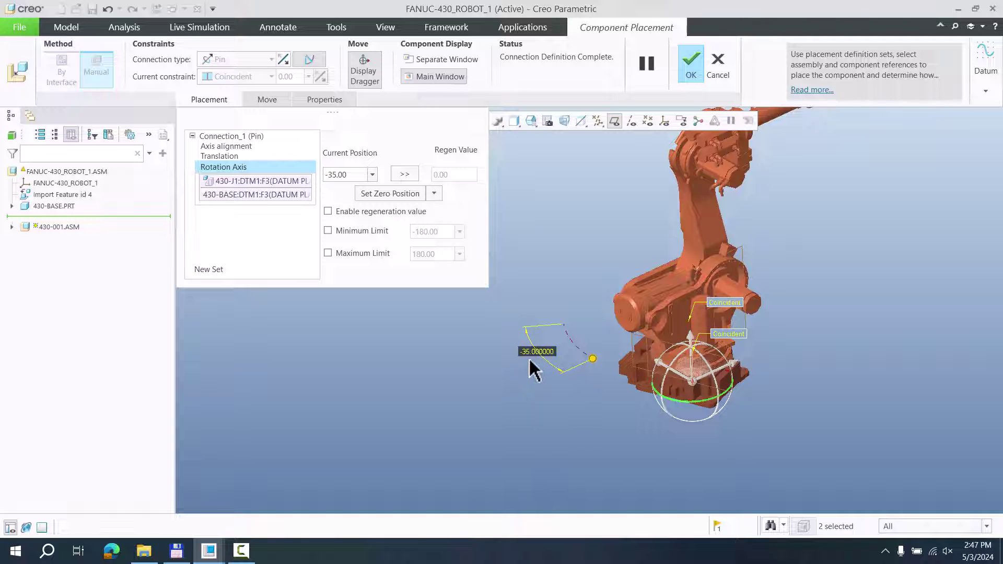
click(403, 175)
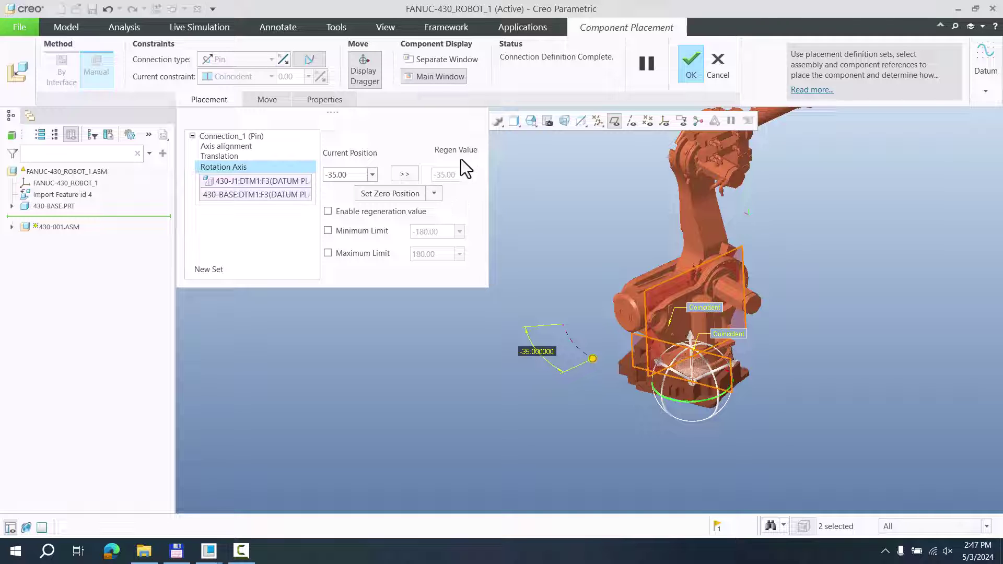
click(328, 211)
click(691, 66)
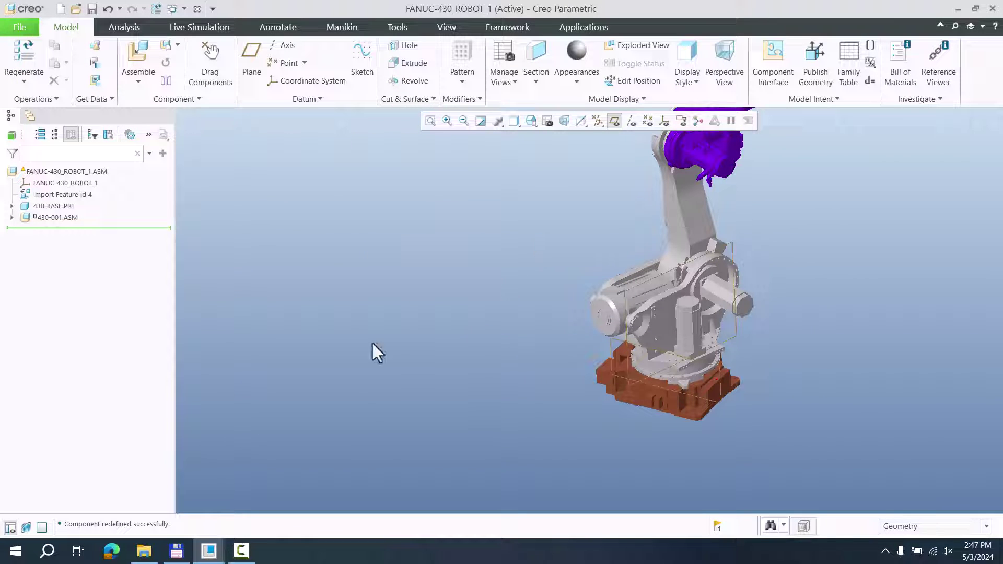
Hide the datum planes and test the pin joint by swinging the arm with Drag Components and regenerating the assembly.
scroll(391, 276, down, 3)
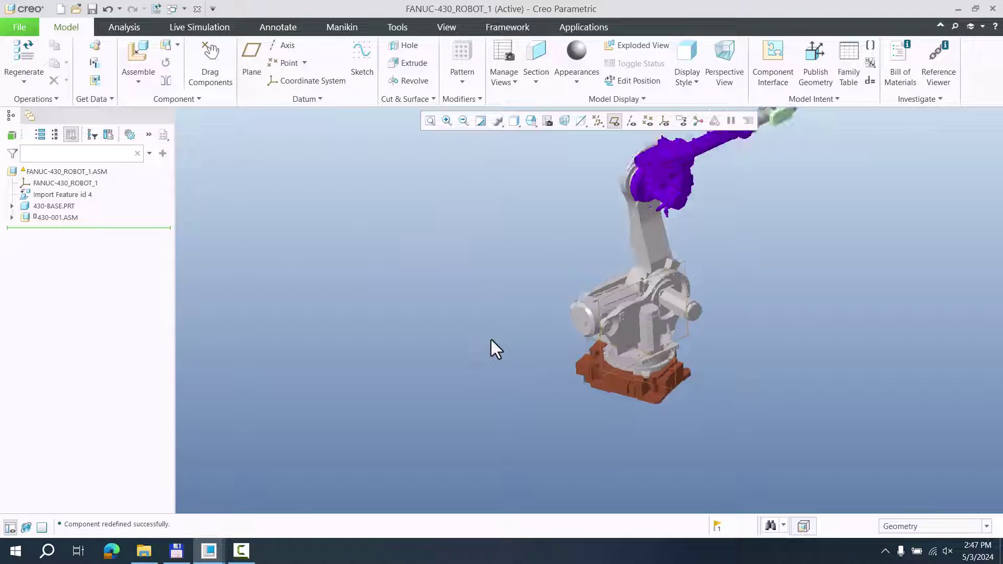
click(614, 117)
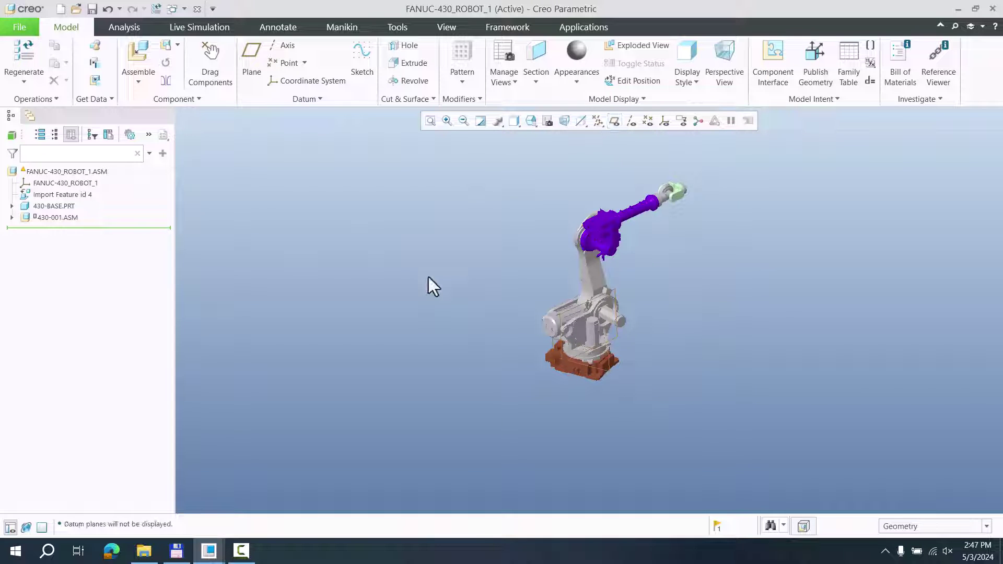
click(207, 59)
click(571, 326)
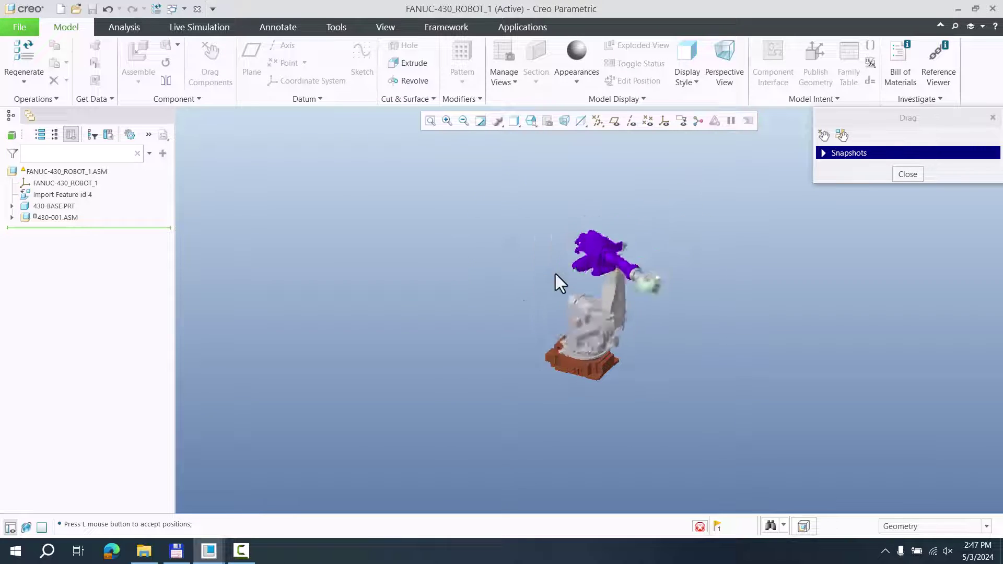
click(527, 332)
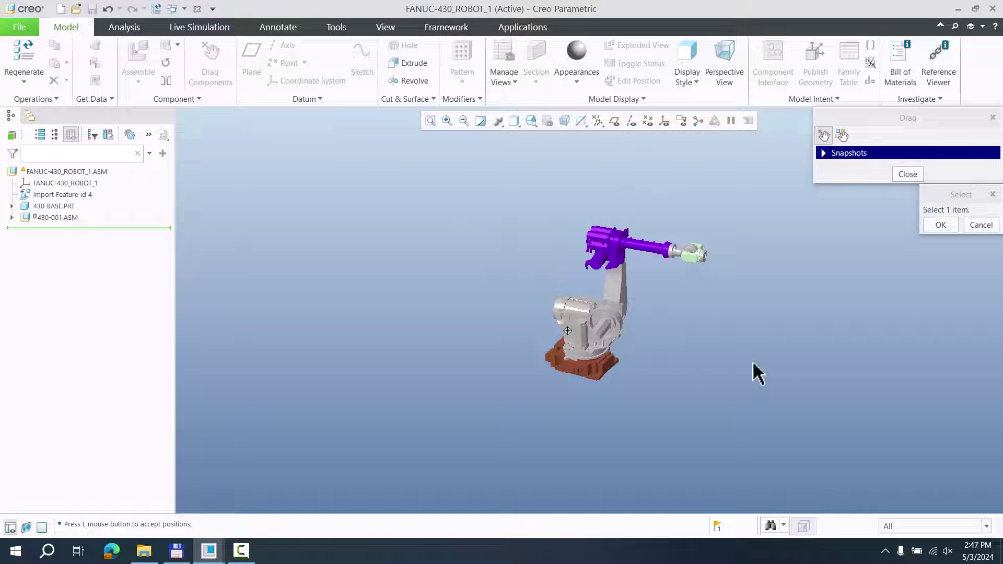
click(902, 177)
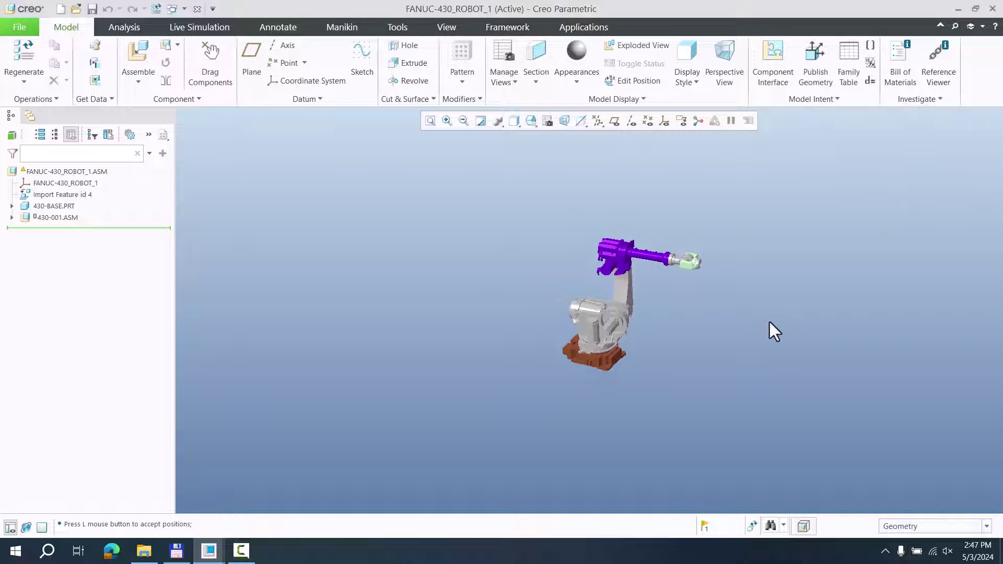
click(21, 57)
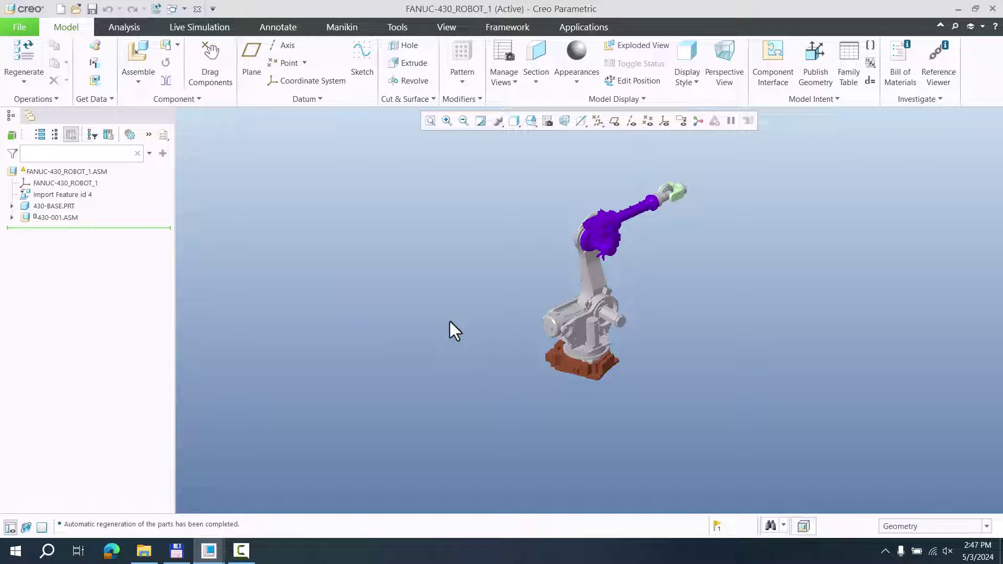
Reopen the placement of 430-001.ASM and enable a minimum limit of -180 for its rotation axis.
click(60, 219)
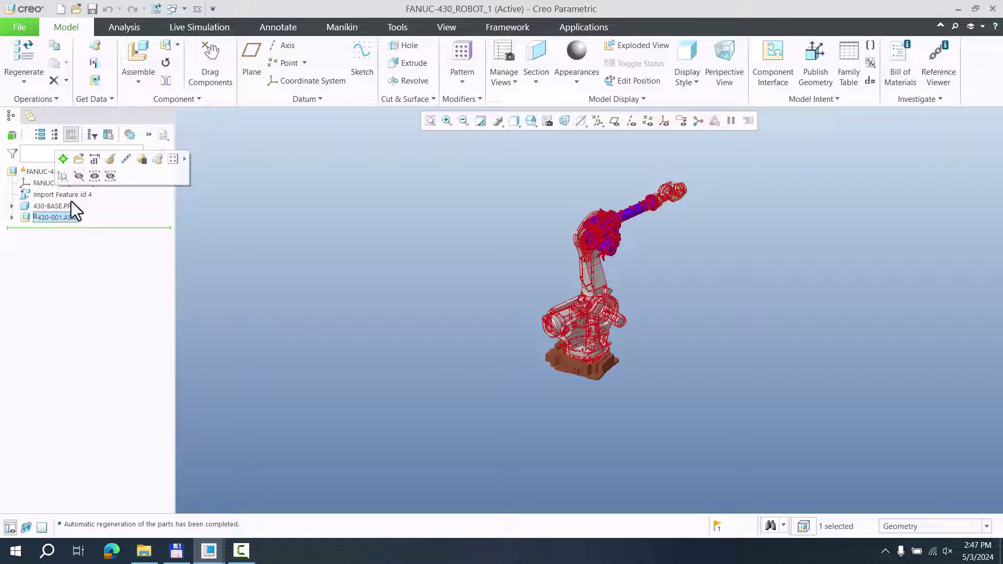
click(112, 163)
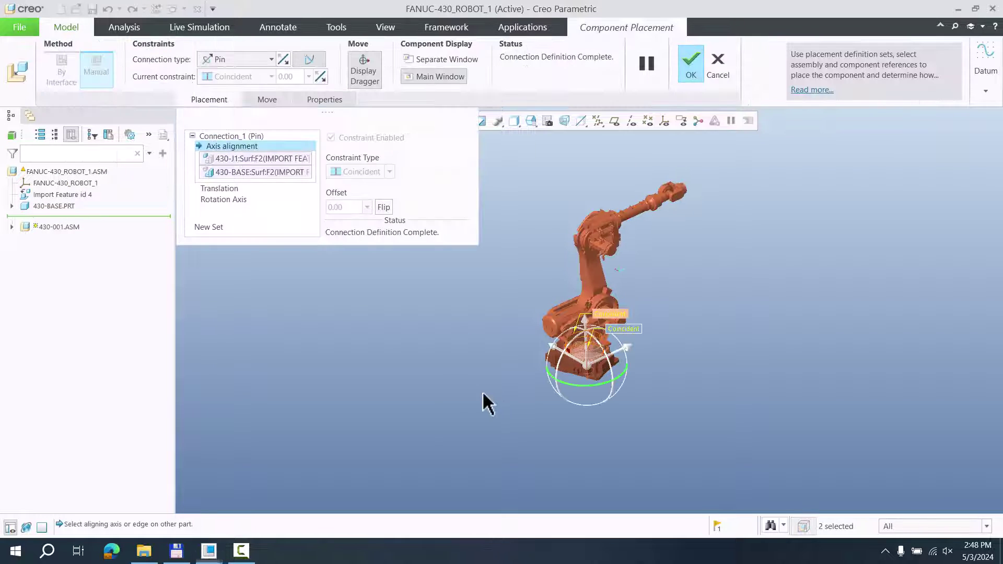
click(225, 200)
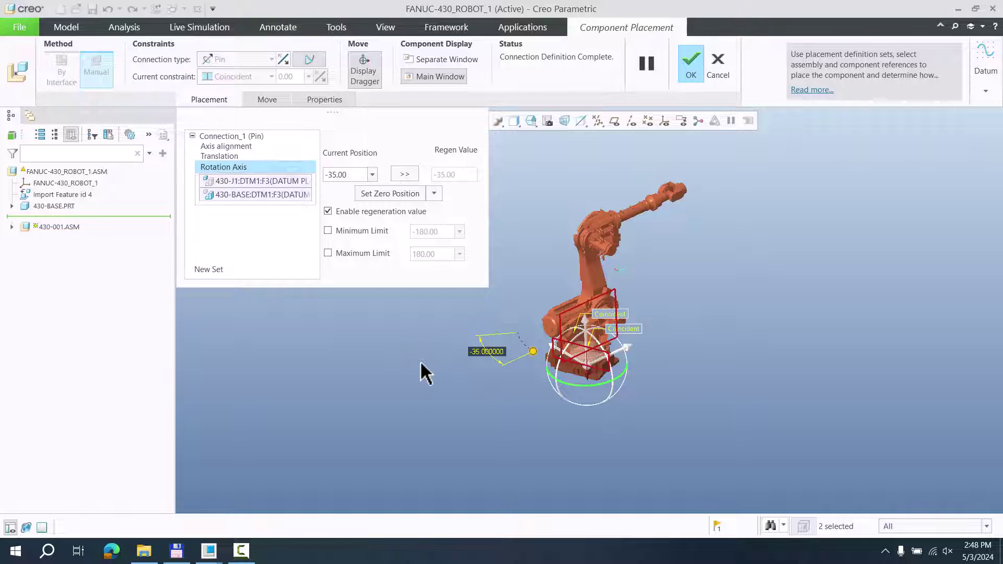
shift+middle_drag(423, 373, 487, 400)
scroll(603, 429, up, 2)
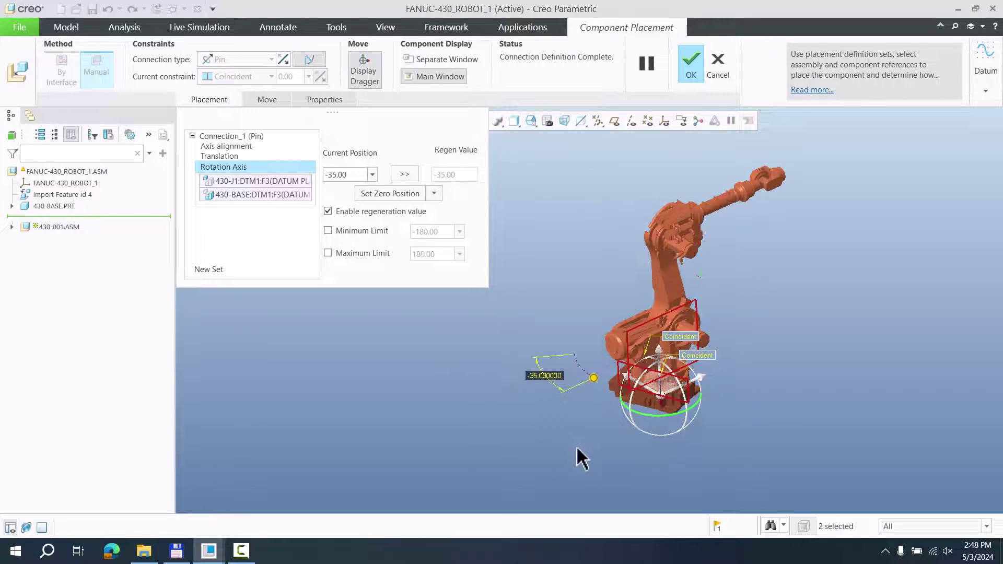
click(327, 231)
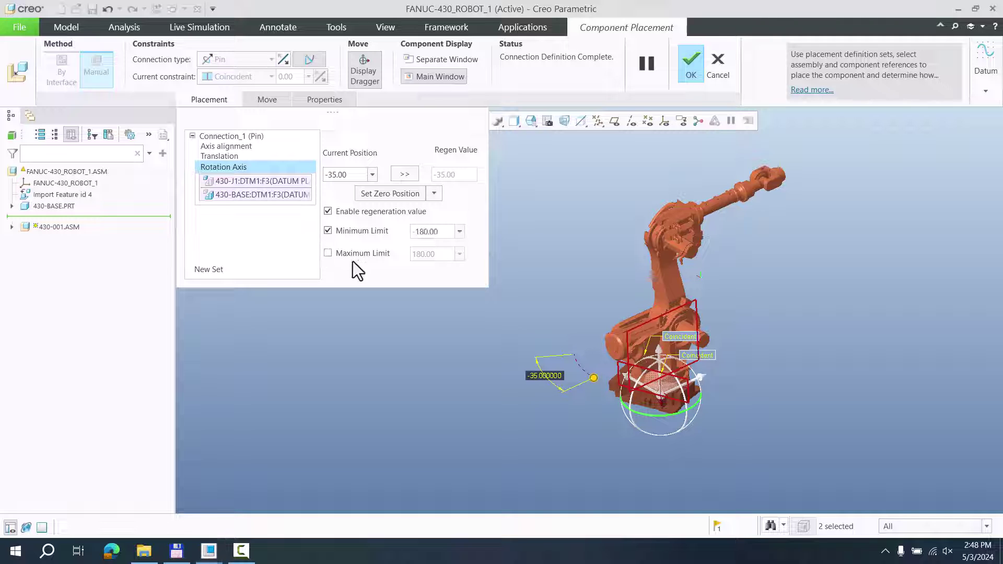
double_click(448, 233)
Rotate the arm to about -25 and, with the regeneration value disabled, to about 109, and re-enable that value.
mouse_move(593, 377)
mouse_down()
mouse_move(640, 418)
mouse_move(690, 381)
mouse_move(690, 316)
mouse_move(712, 394)
mouse_move(729, 320)
mouse_move(723, 392)
mouse_move(611, 361)
mouse_move(680, 320)
mouse_move(720, 370)
mouse_move(663, 417)
mouse_move(593, 385)
mouse_move(763, 385)
mouse_move(772, 323)
mouse_move(799, 376)
mouse_move(659, 418)
mouse_move(600, 365)
mouse_move(798, 400)
mouse_move(731, 313)
mouse_move(581, 368)
mouse_move(788, 406)
mouse_move(816, 328)
mouse_move(587, 353)
mouse_move(823, 365)
mouse_move(799, 340)
mouse_move(584, 372)
mouse_up()
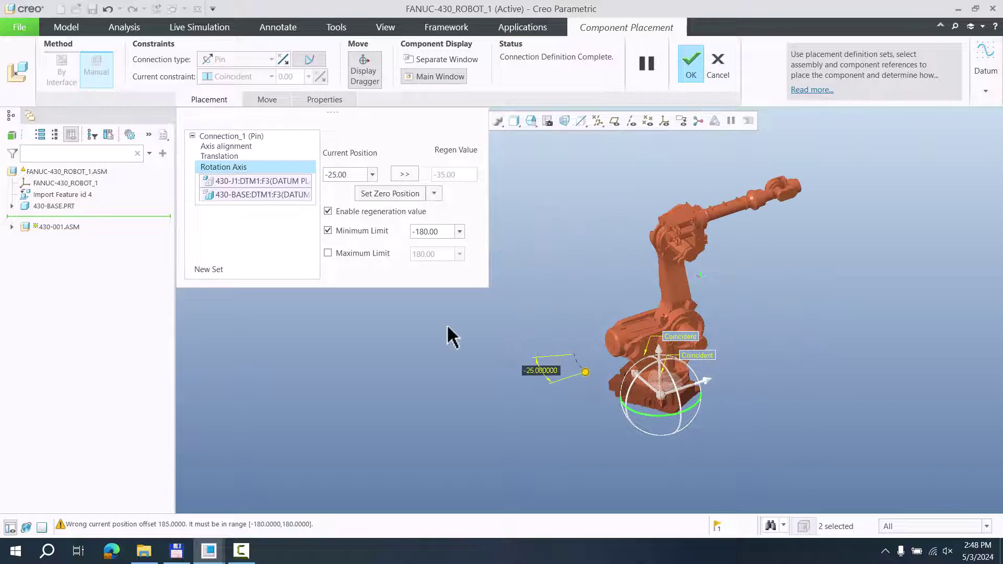
click(327, 212)
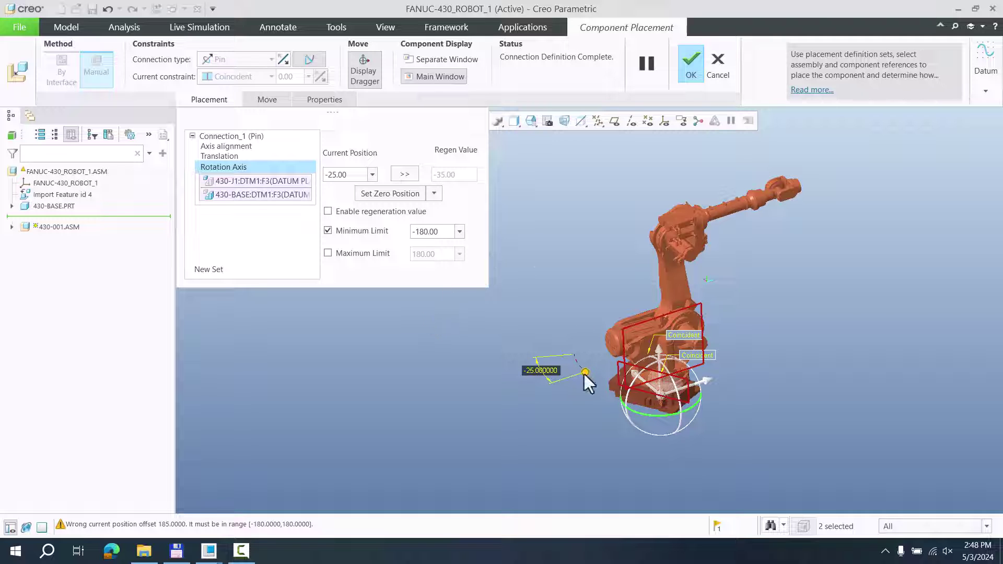
drag(585, 370, 684, 300)
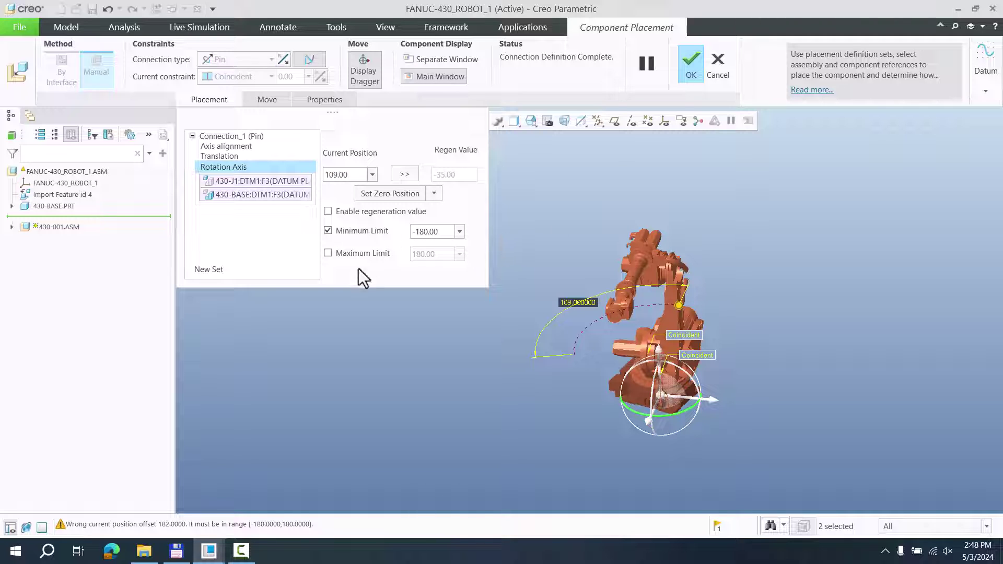
click(326, 212)
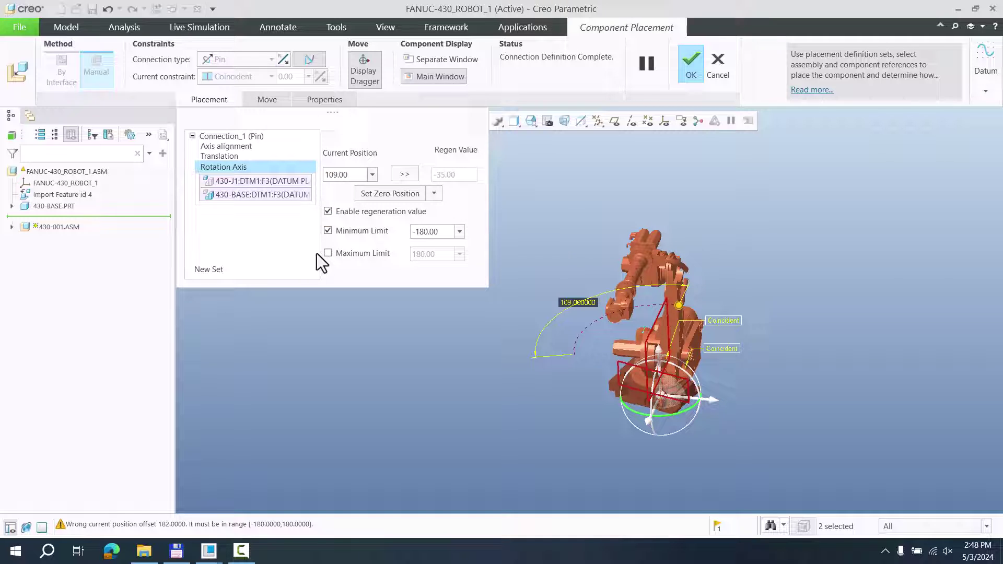
Set the rotation axis's minimum limit to -220 and test it by rotating the arm to about 139, 75 and 38.
double_click(444, 231)
text(-22)
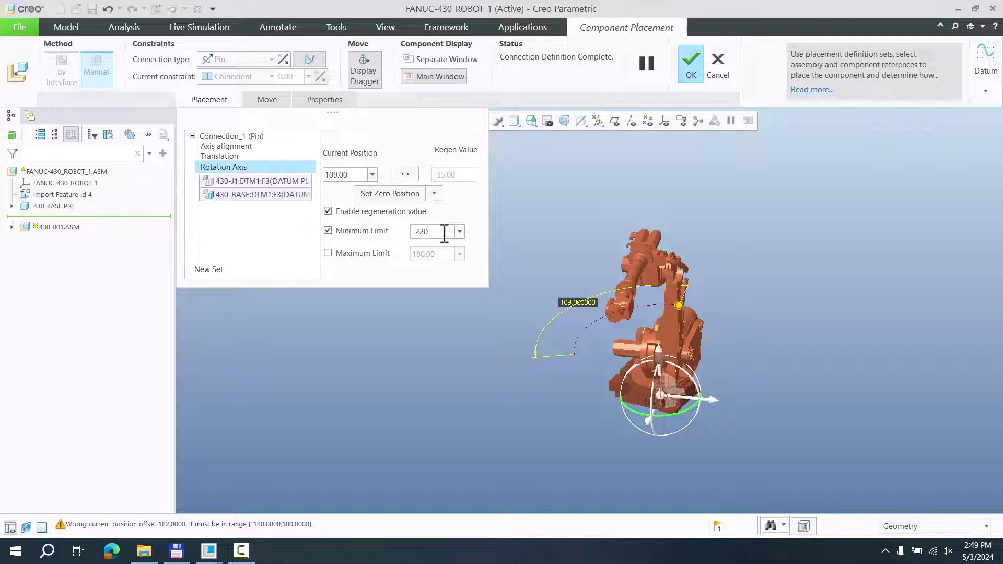
text(0)
key(Return)
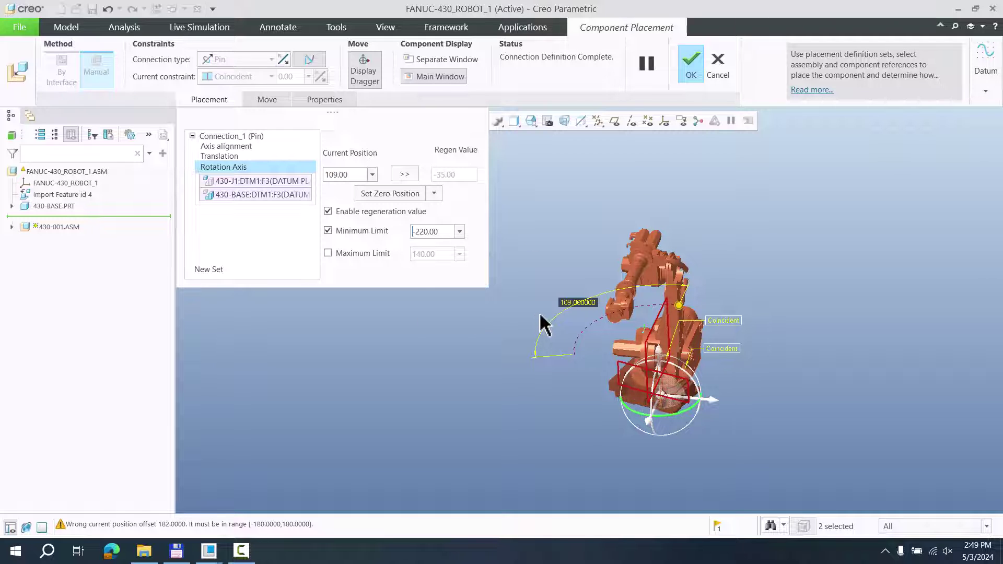
drag(678, 314, 710, 342)
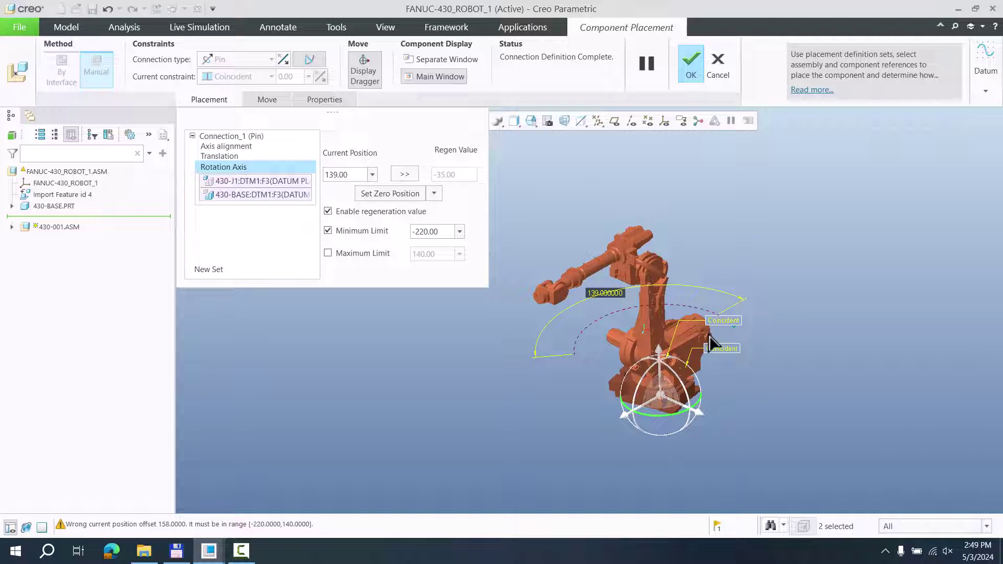
drag(711, 343, 629, 308)
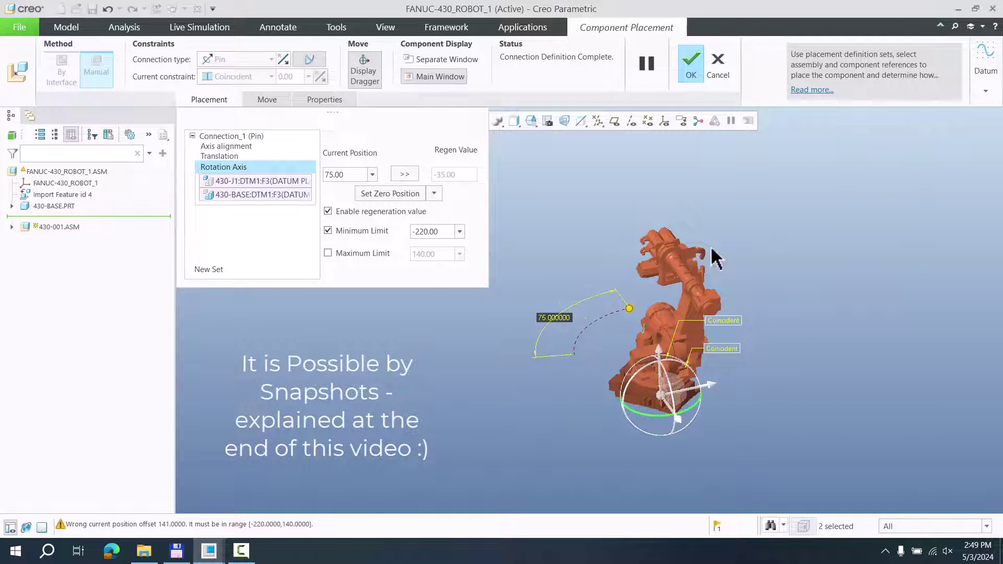
drag(629, 309, 571, 329)
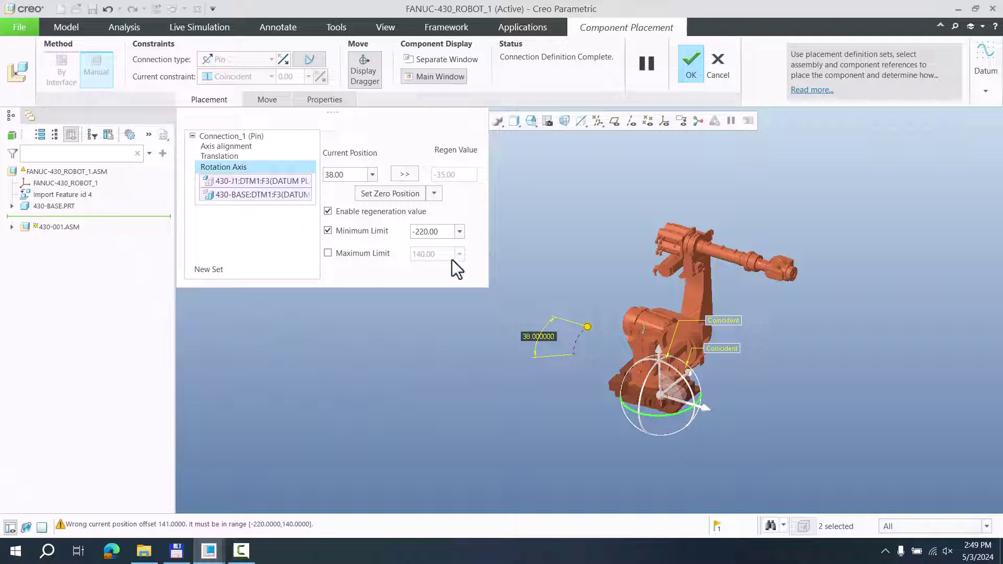
Enable the rotation axis's maximum limit of 140 and swing the arm to about 55.
click(323, 255)
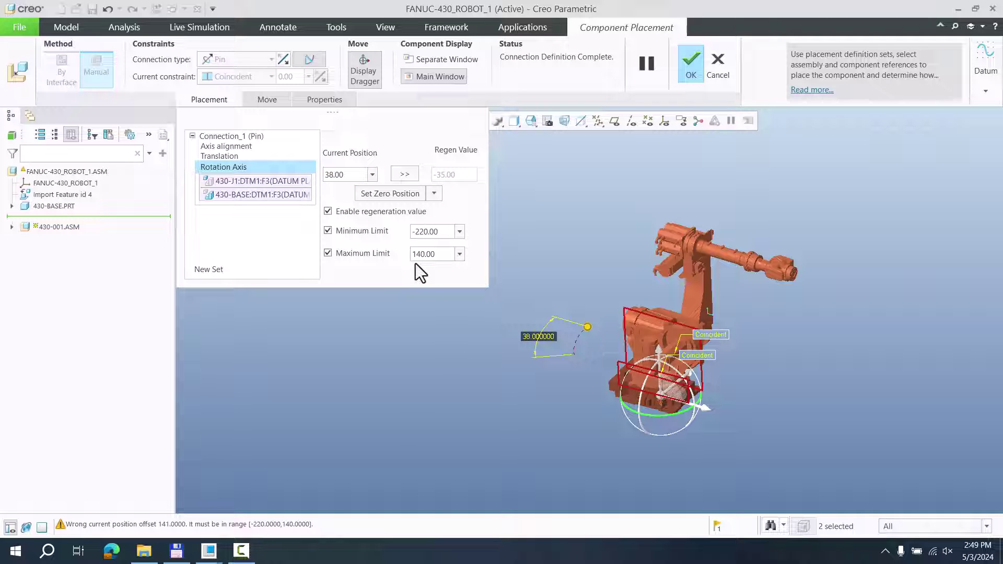
drag(587, 321, 763, 360)
drag(536, 315, 601, 317)
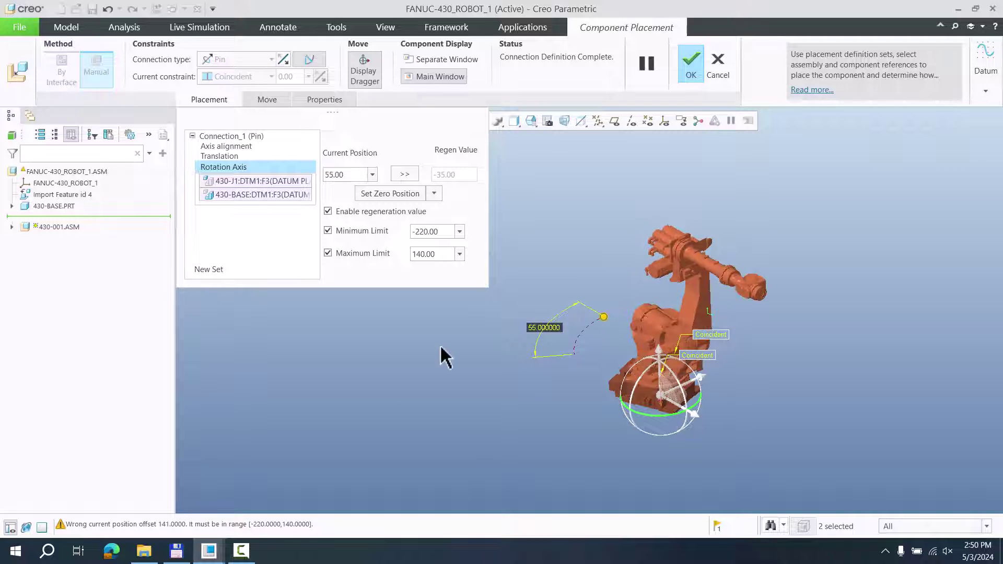
Disable both limits of the rotation axis and re-enable the minimum limit with a value of -135.
click(328, 252)
click(328, 231)
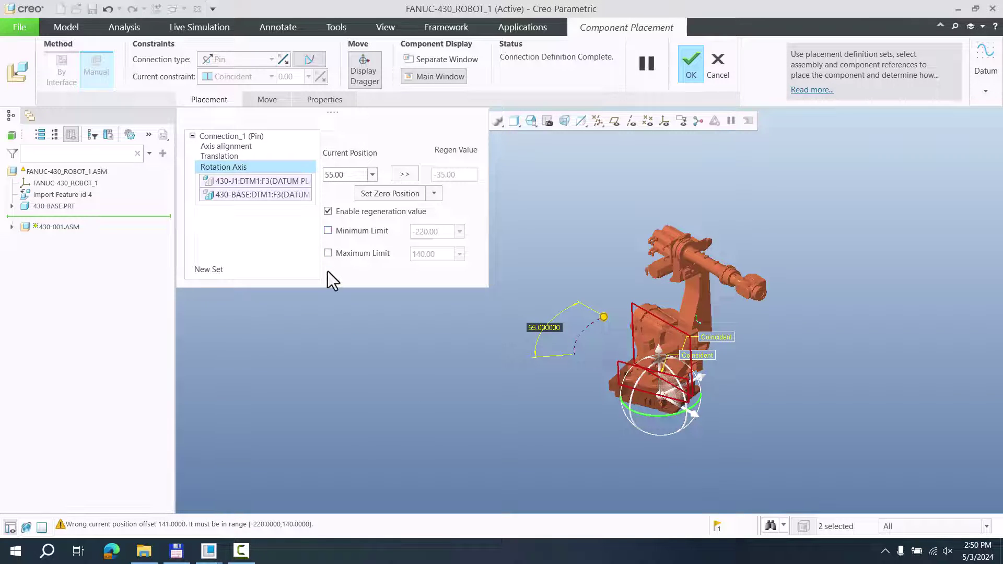
click(327, 230)
double_click(447, 231)
text(-1)
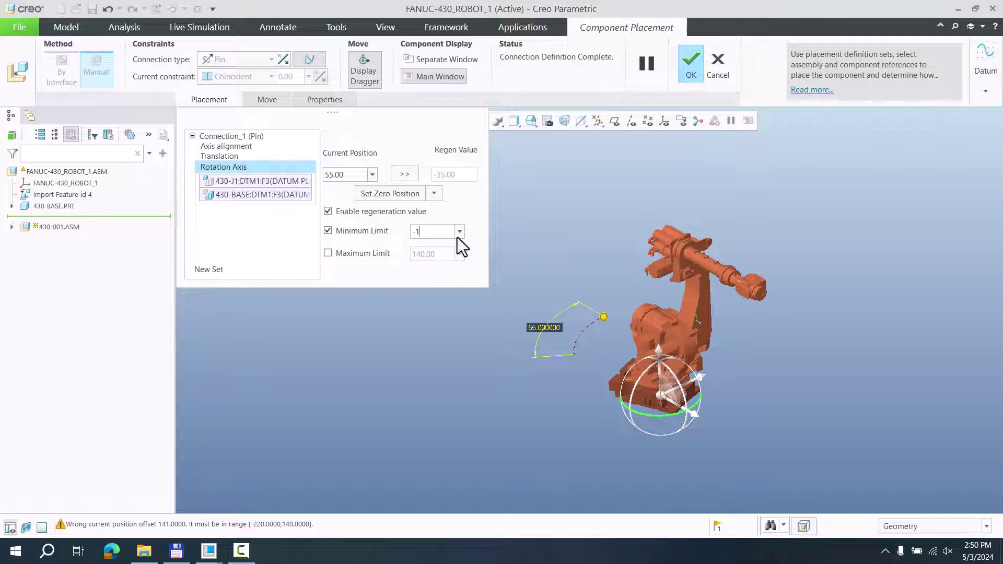
text(35)
key(Return)
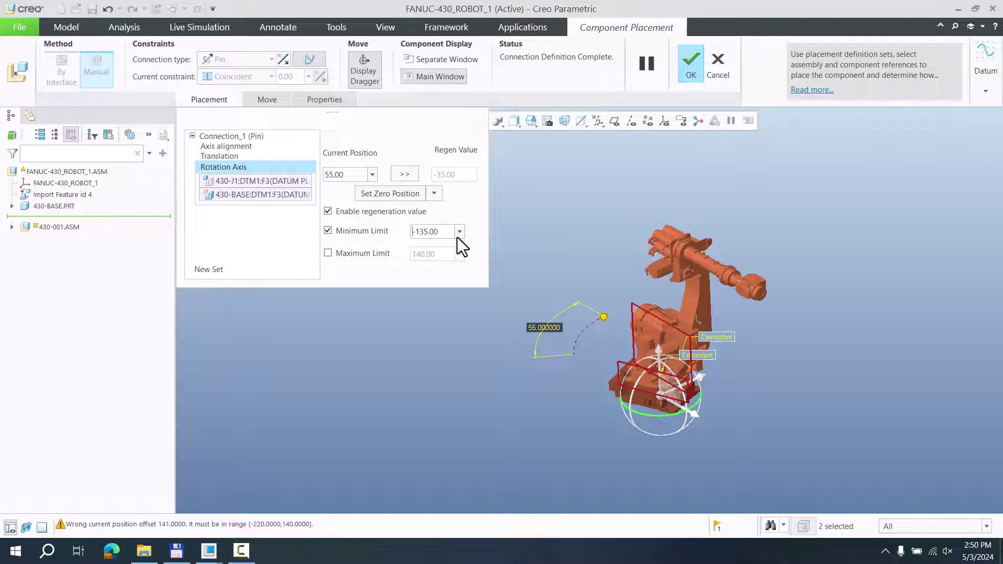
Enable a maximum limit of 225, rotate the arm to about 33, and accept the placement.
click(327, 253)
double_click(445, 258)
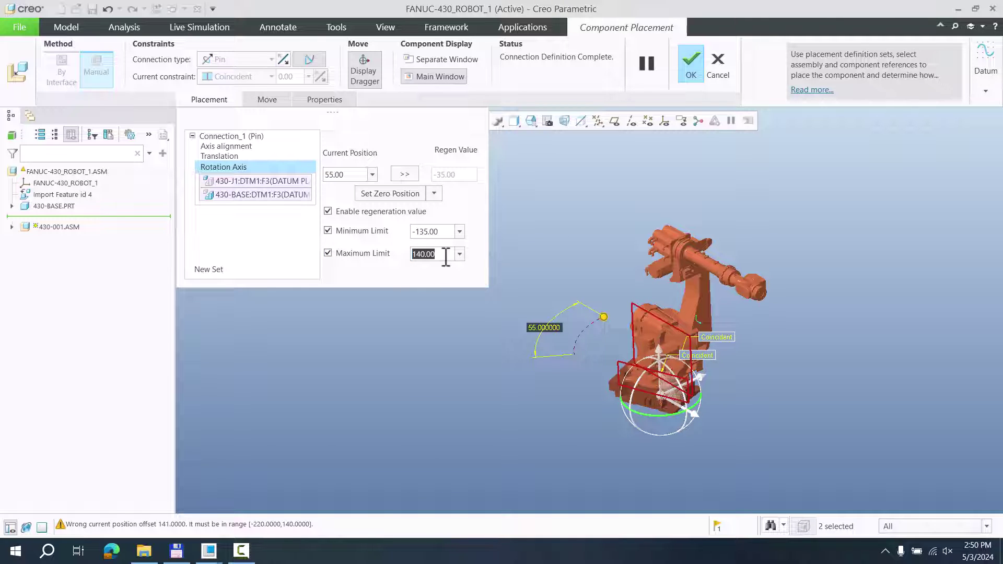
text(225)
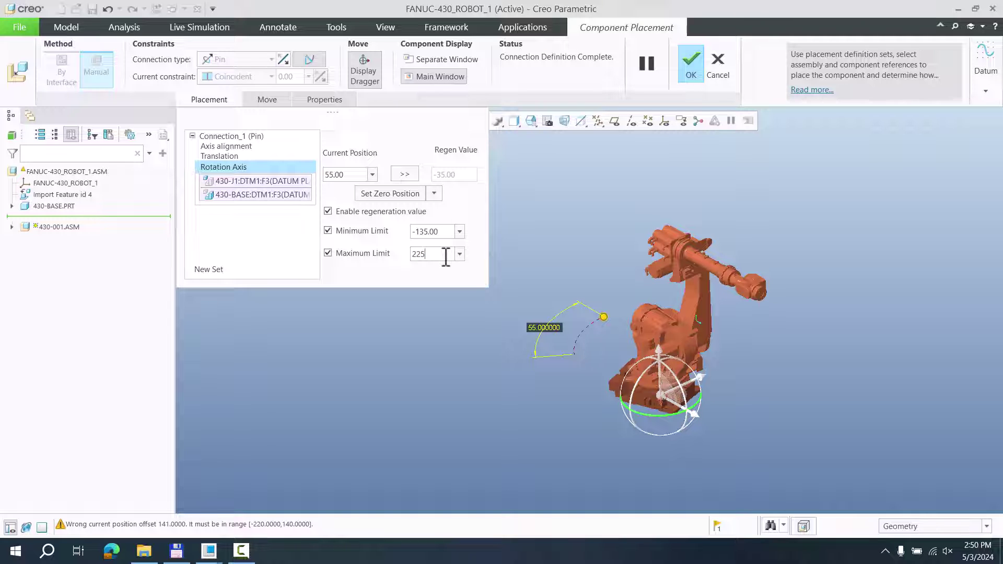
key(Return)
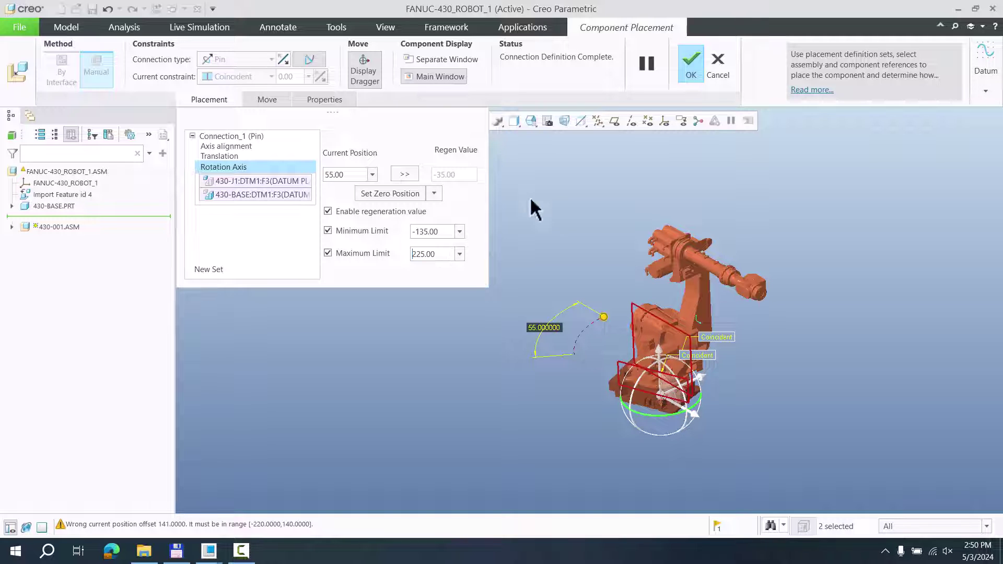
drag(604, 318, 584, 330)
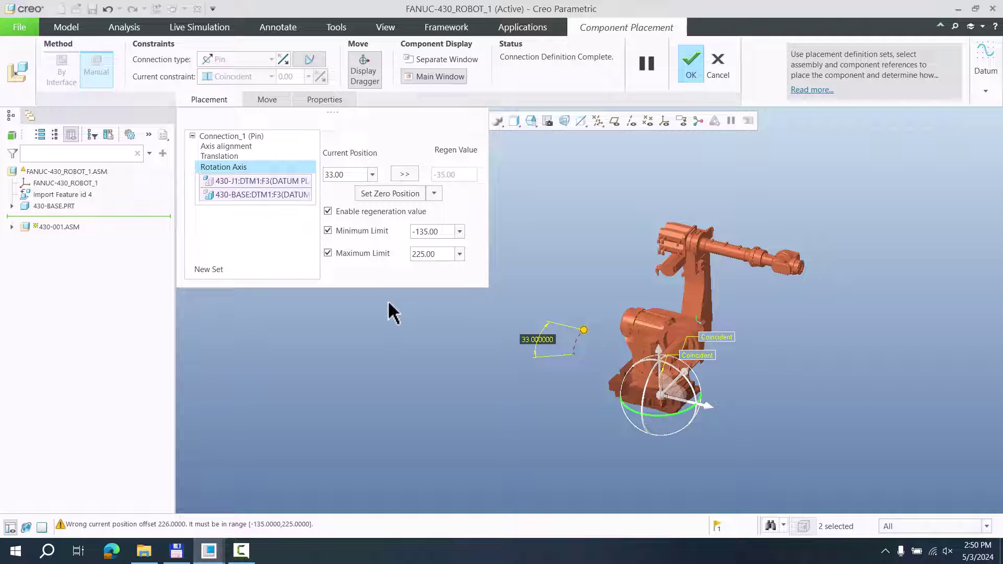
click(691, 68)
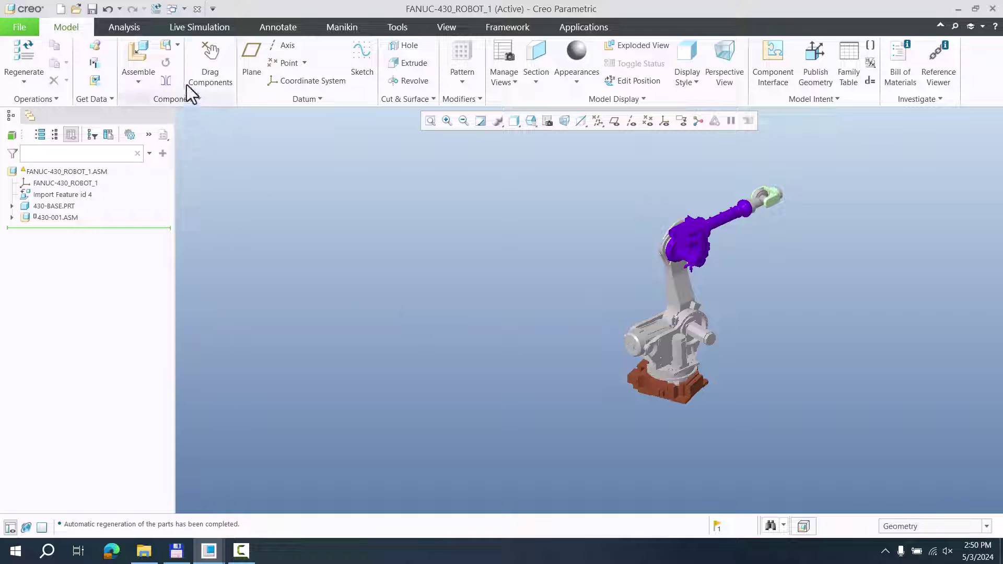
Test the limited pin joint by swinging the arm around the base with Drag Components.
click(209, 68)
drag(701, 331, 615, 275)
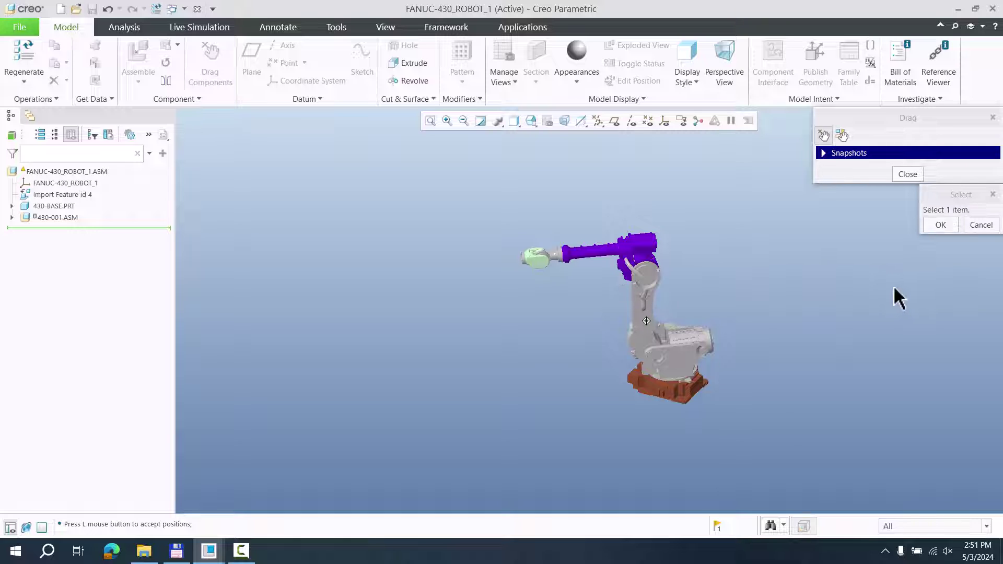
click(906, 175)
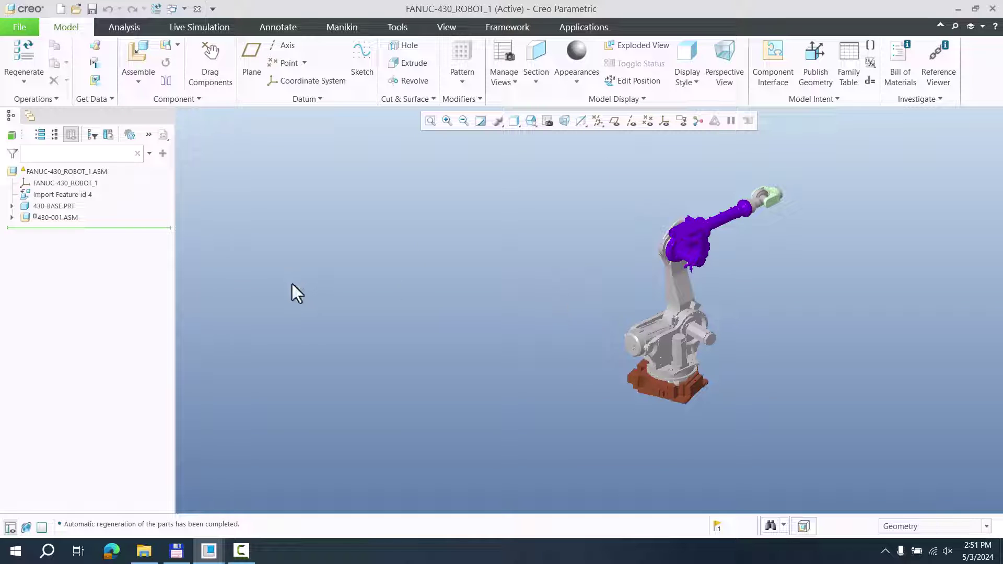
Redefine the placement of 430-001.ASM with the rotation axis's regeneration value, minimum limit and maximum limit all disabled.
click(48, 218)
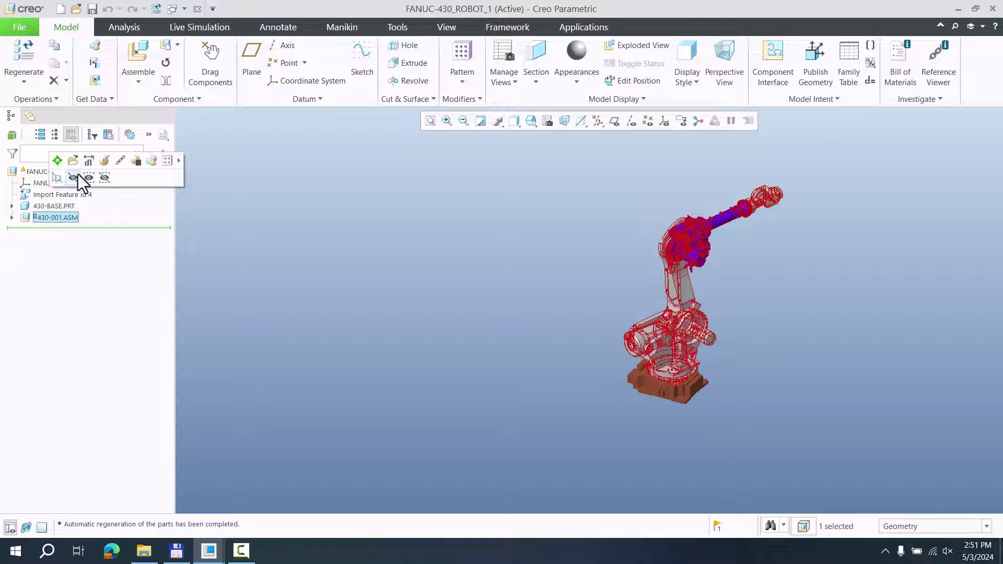
click(58, 160)
click(227, 201)
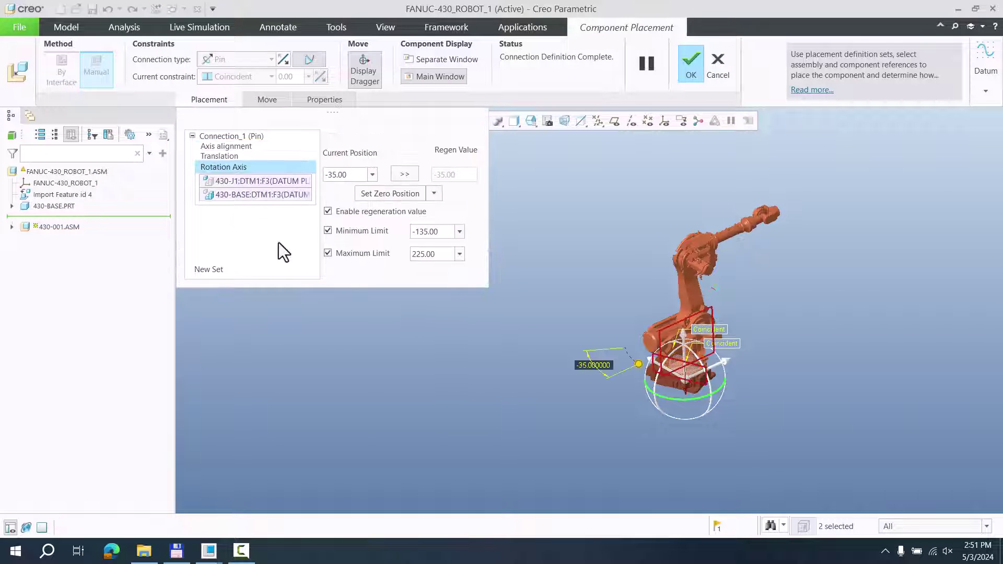
click(328, 211)
click(328, 230)
click(328, 252)
click(692, 73)
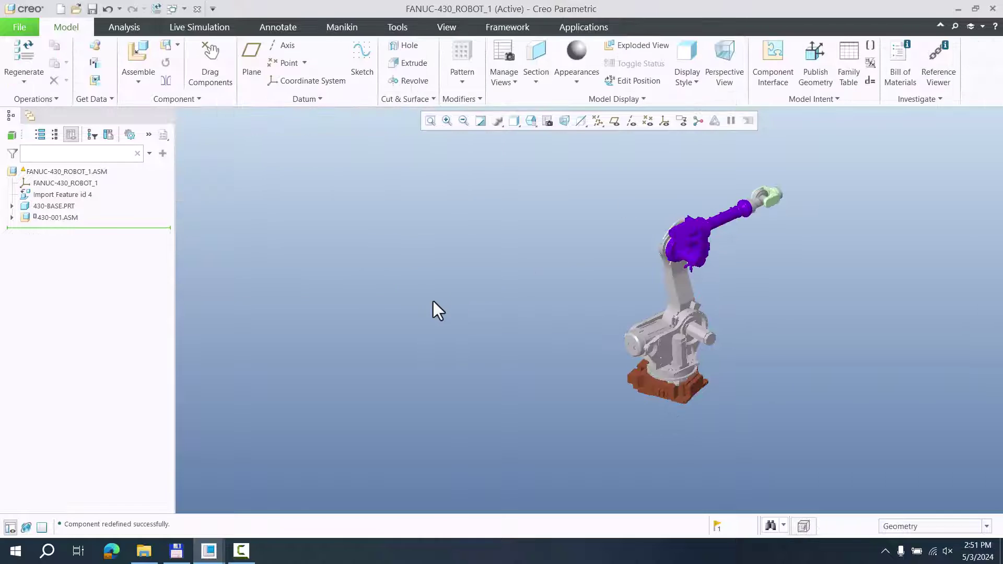
Add a motion axis position constraint for the base-arm pin joint in Drag Components and set it to -220 degrees.
click(211, 67)
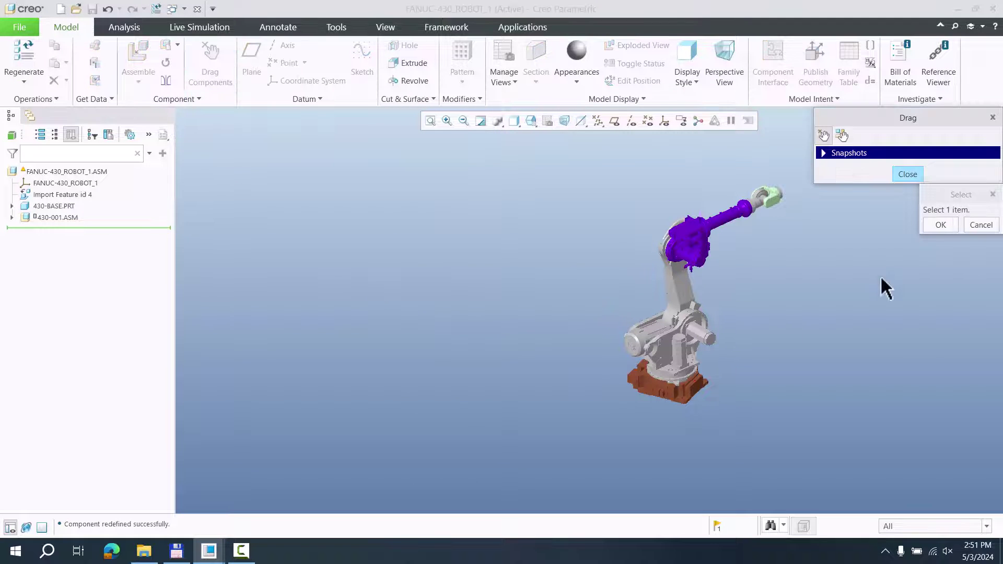
click(828, 154)
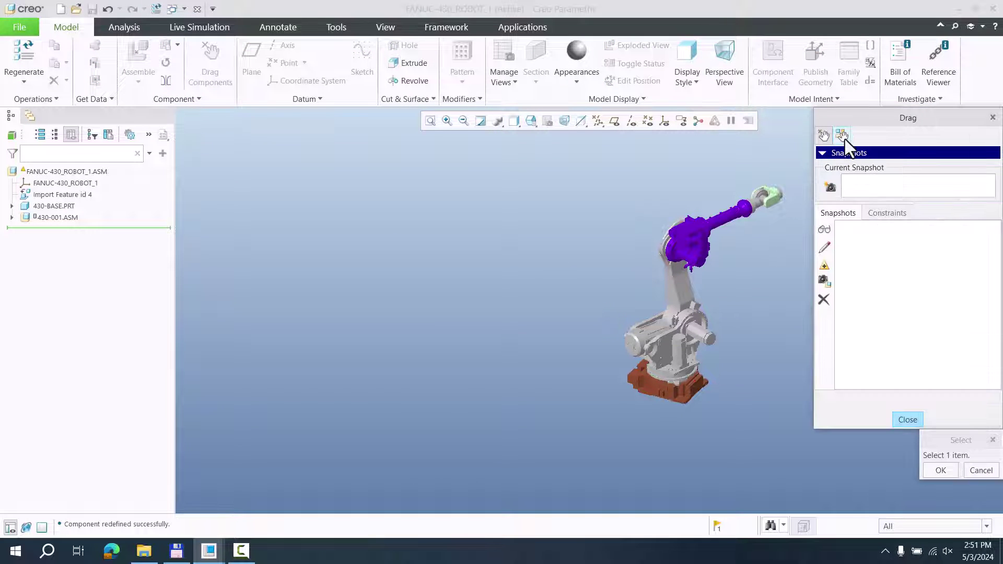
click(889, 214)
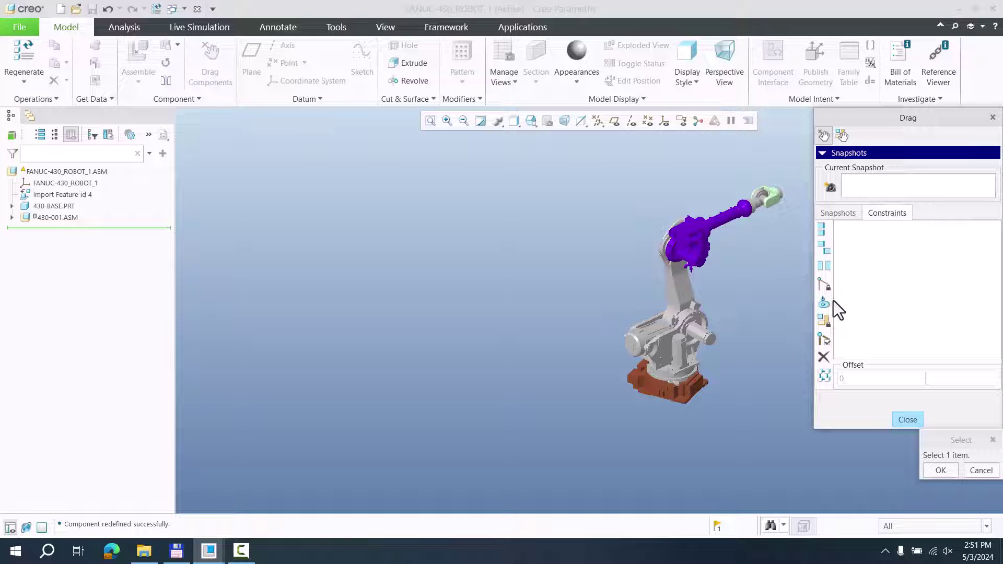
click(823, 287)
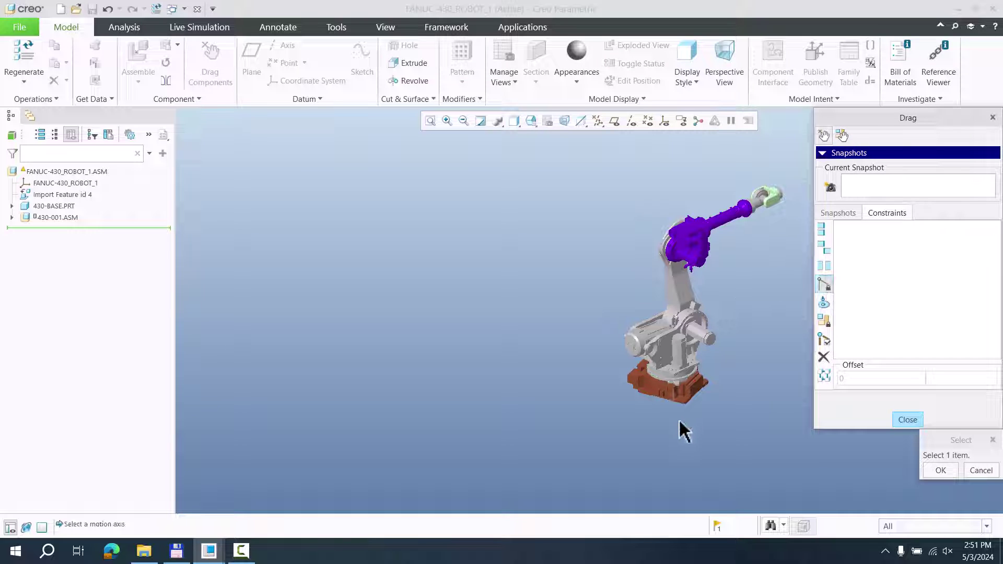
click(677, 395)
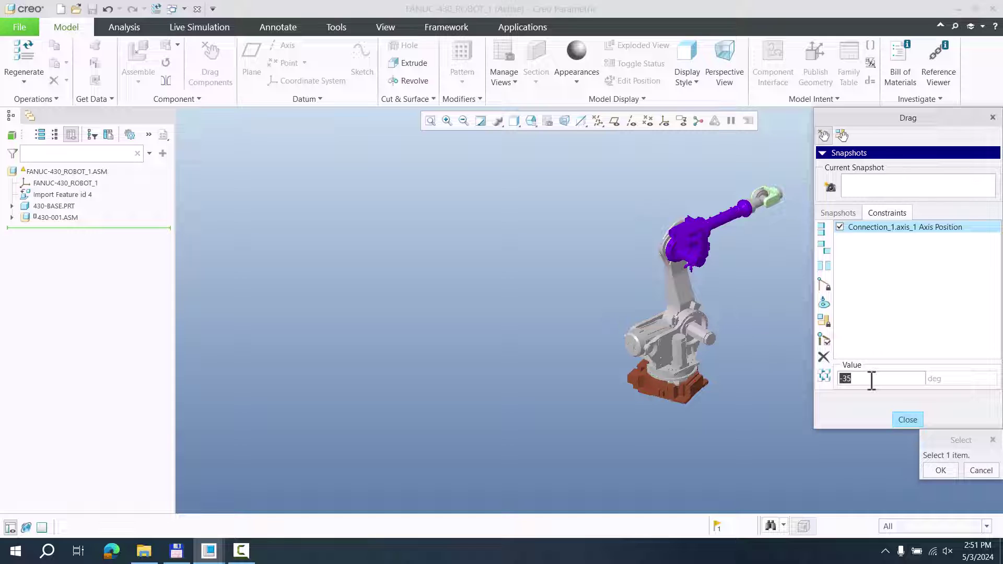
text(-220)
key(Return)
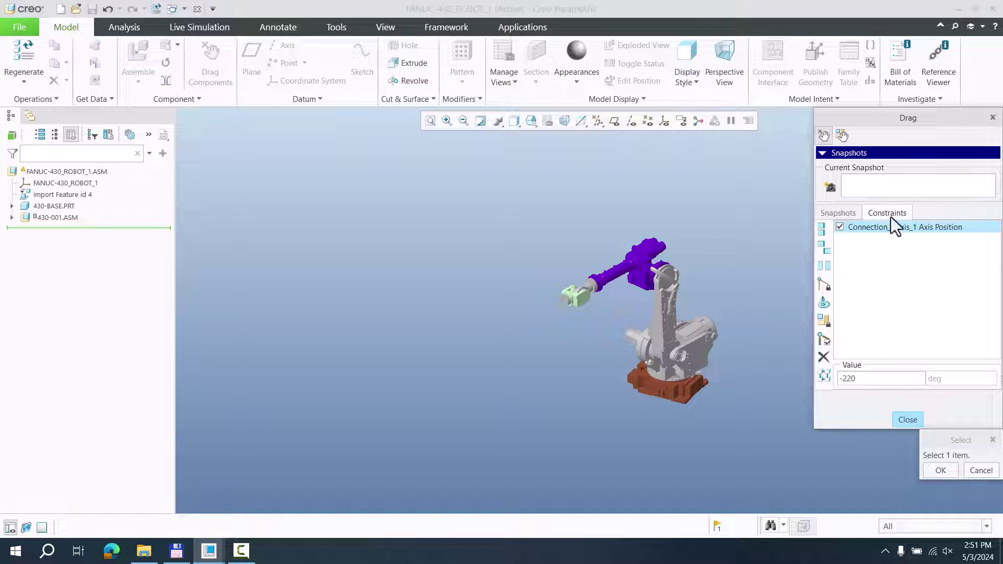
Take a snapshot of the arm's current position and name it min220.
click(830, 188)
drag(881, 188, 813, 187)
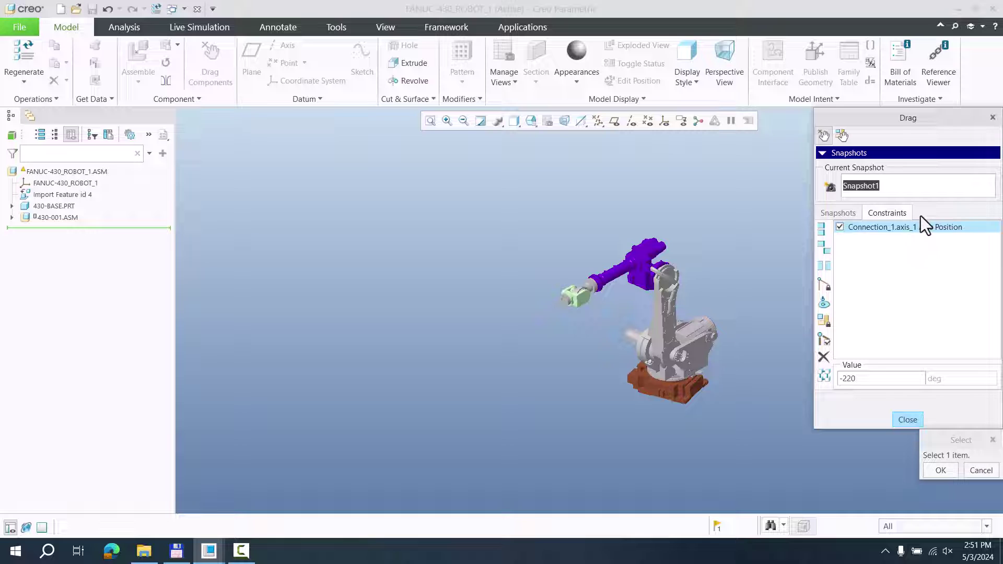
text(min220)
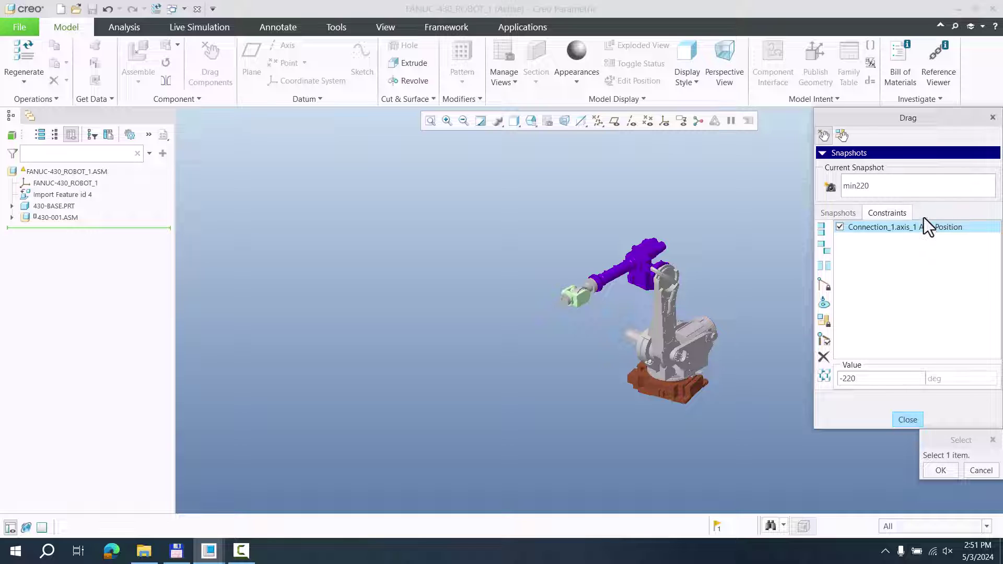
Set the axis position to 220 degrees and save it as a snapshot named plus220.
drag(866, 378, 784, 375)
text(220)
key(Return)
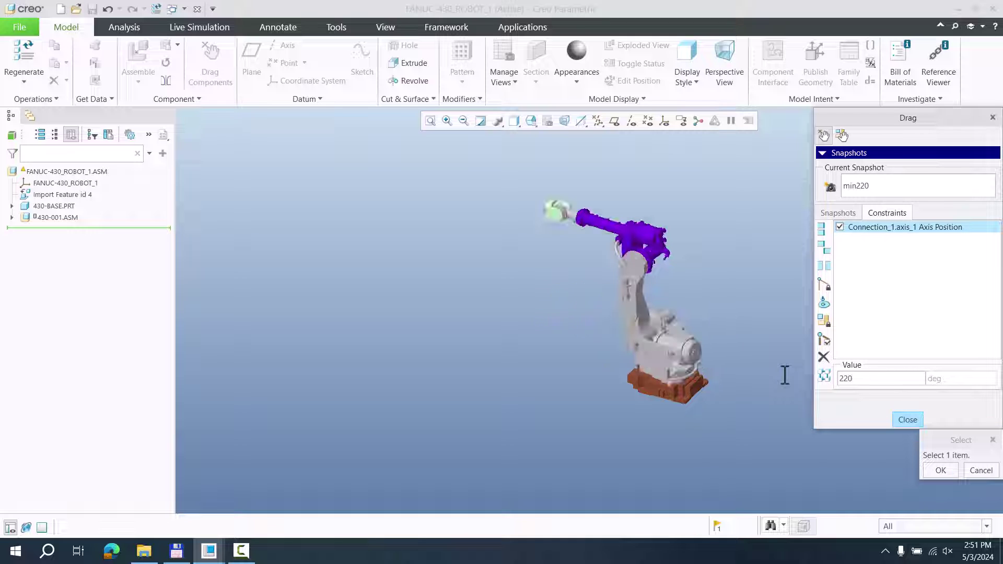
click(831, 187)
double_click(909, 184)
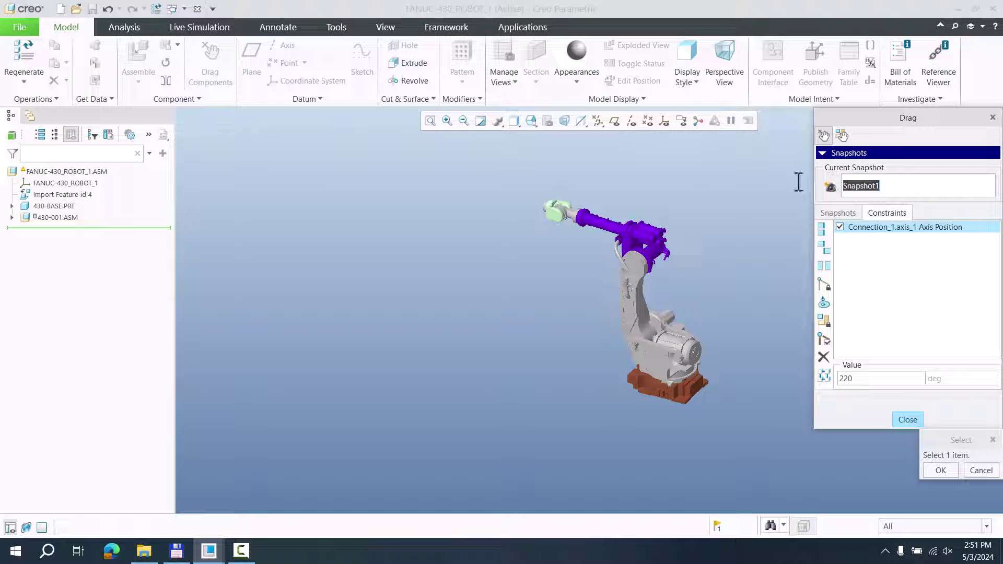
text(plus220)
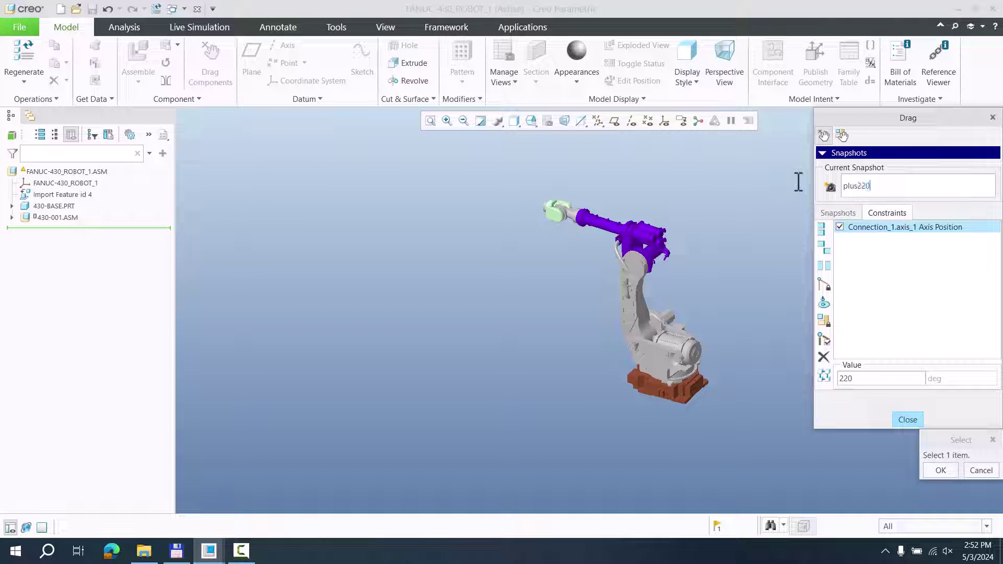
Go through the saved snapshots min220 and plus220 to compare the two arm positions.
click(838, 213)
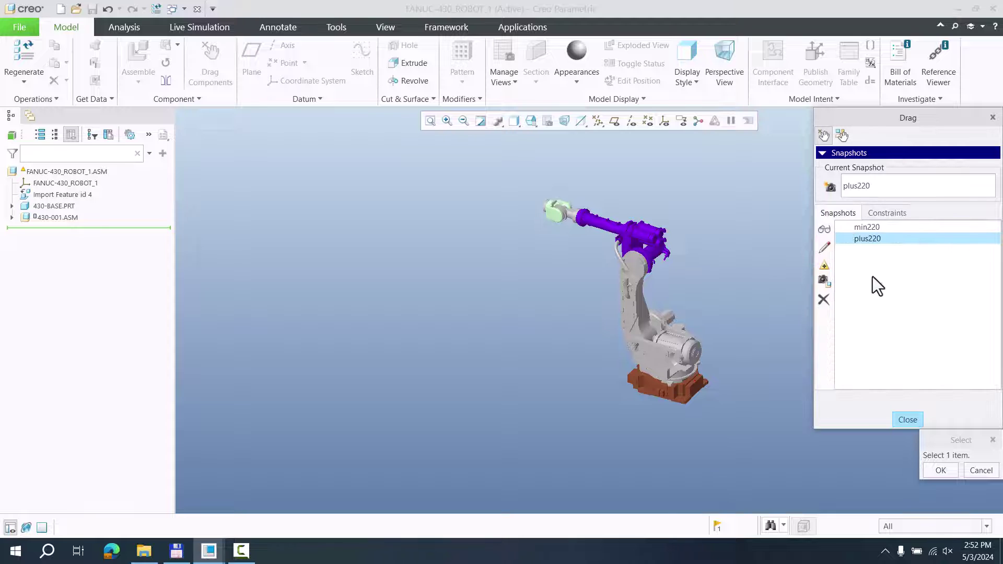
click(868, 230)
click(870, 240)
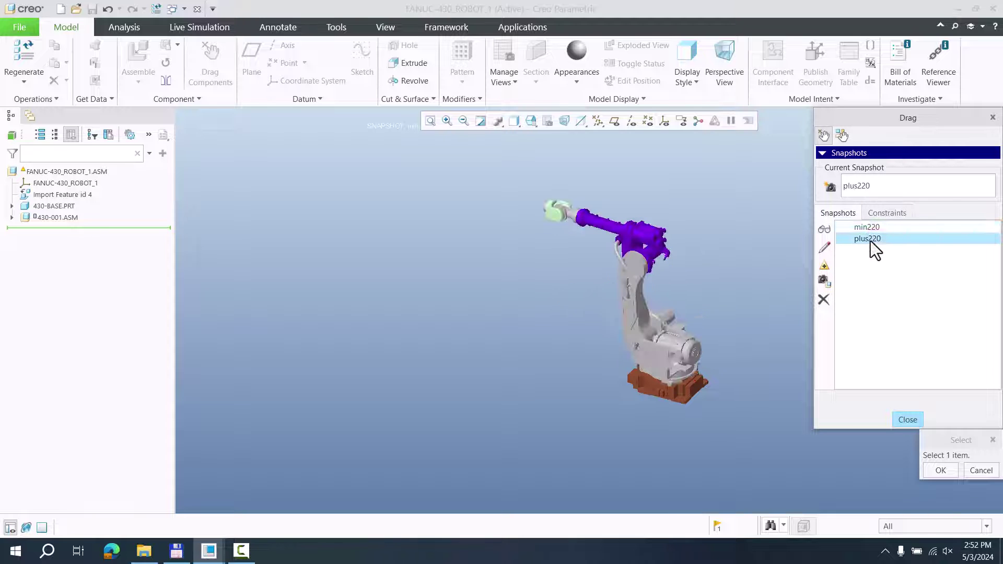